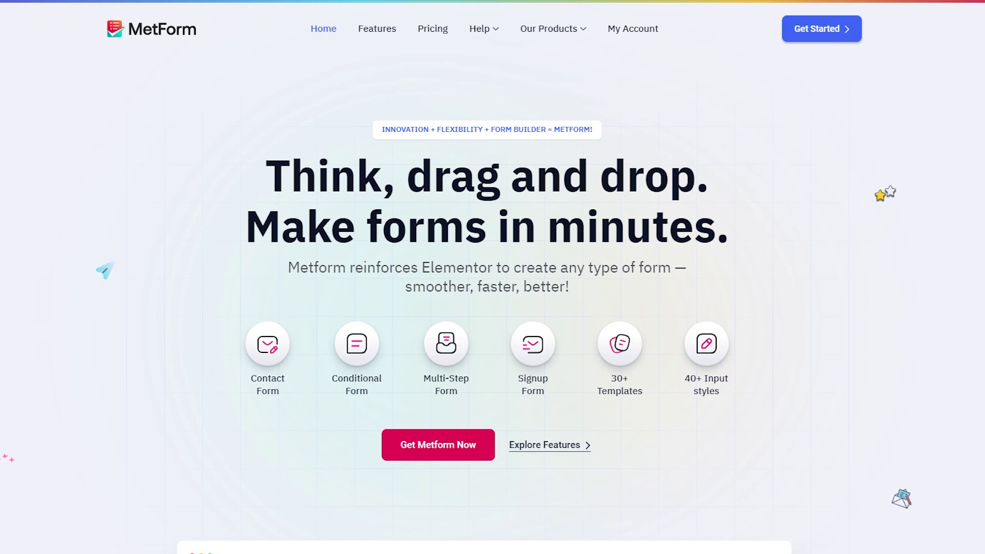
{"action": "scroll", "coordinate": [493, 308], "scroll_direction": "down", "scroll_amount": 9}
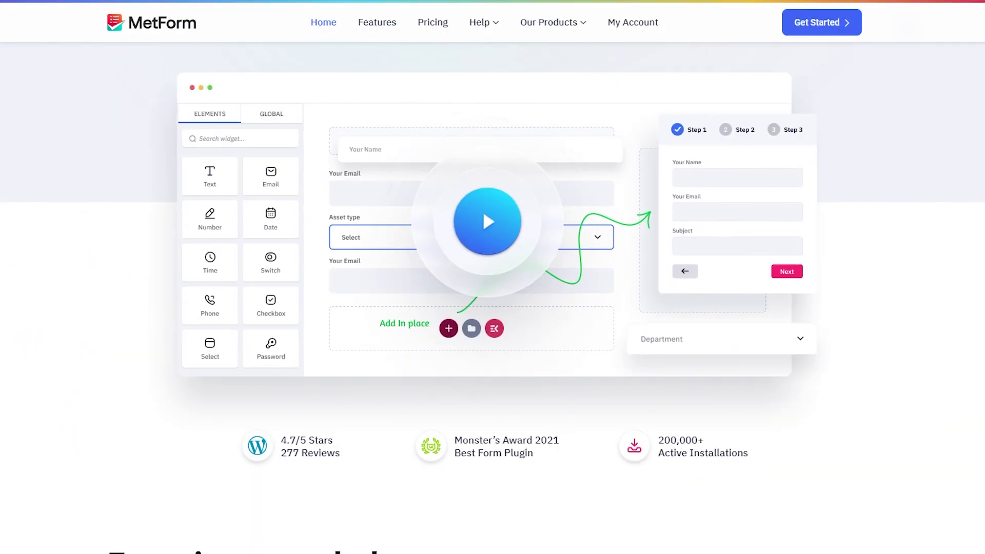
{"action": "scroll", "coordinate": [492, 308], "scroll_direction": "down", "scroll_amount": 10}
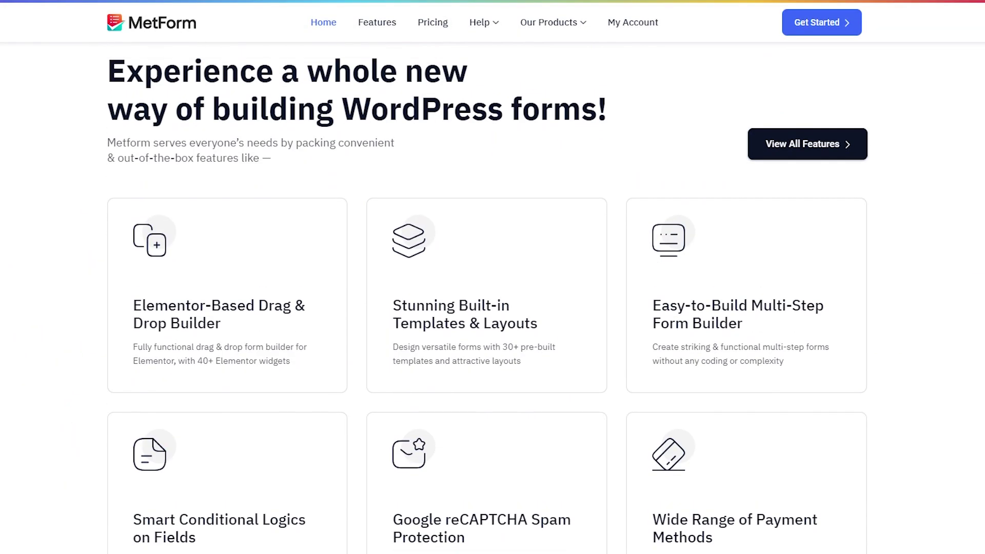
{"action": "scroll", "coordinate": [493, 308], "scroll_direction": "down", "scroll_amount": 10}
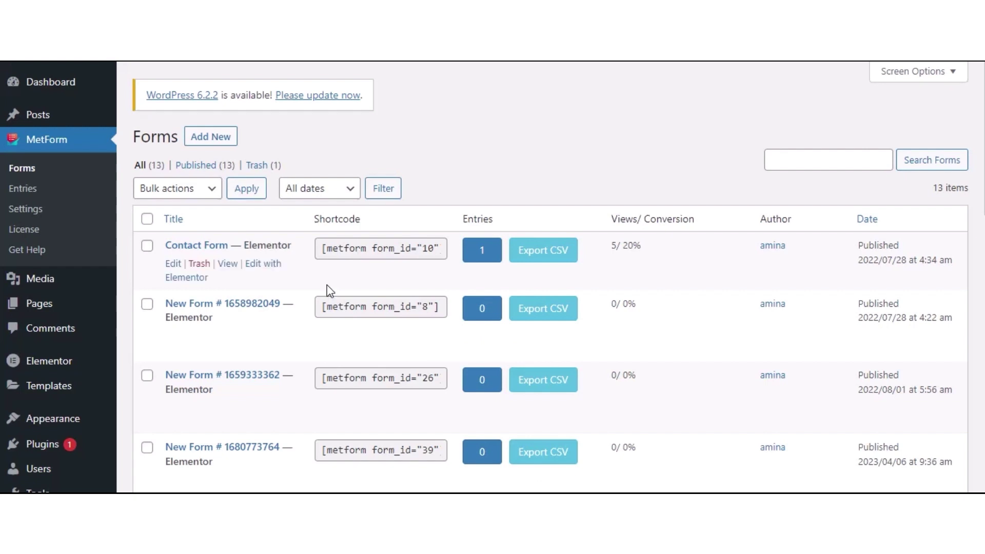
Create a new MetForm form named "Quiz form" with the Quiz Form type and open it for editing
{"action": "left_click", "coordinate": [197, 138]}
{"action": "left_click", "coordinate": [364, 195]}
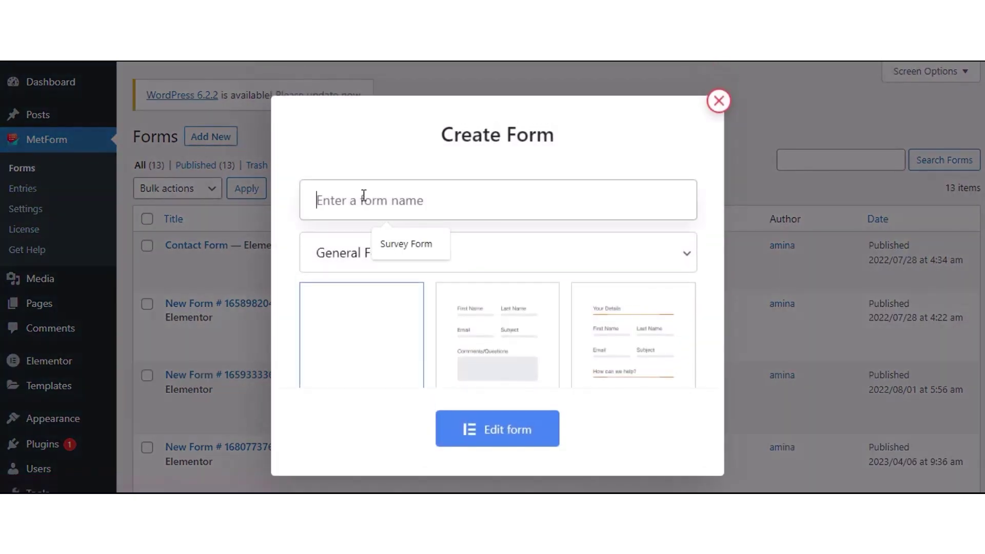
{"action": "type", "text": "Quiz for"}
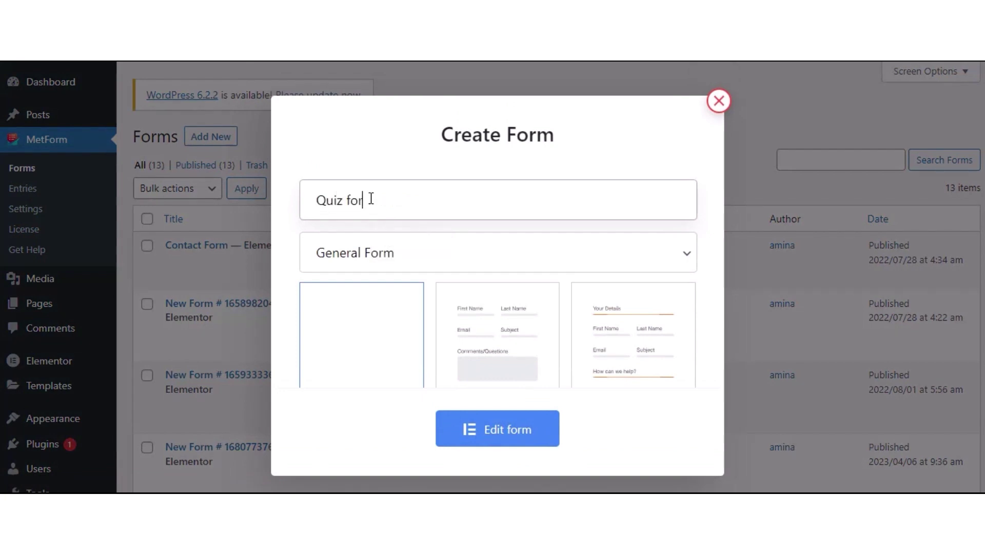
{"action": "type", "text": "m"}
{"action": "left_click", "coordinate": [325, 262]}
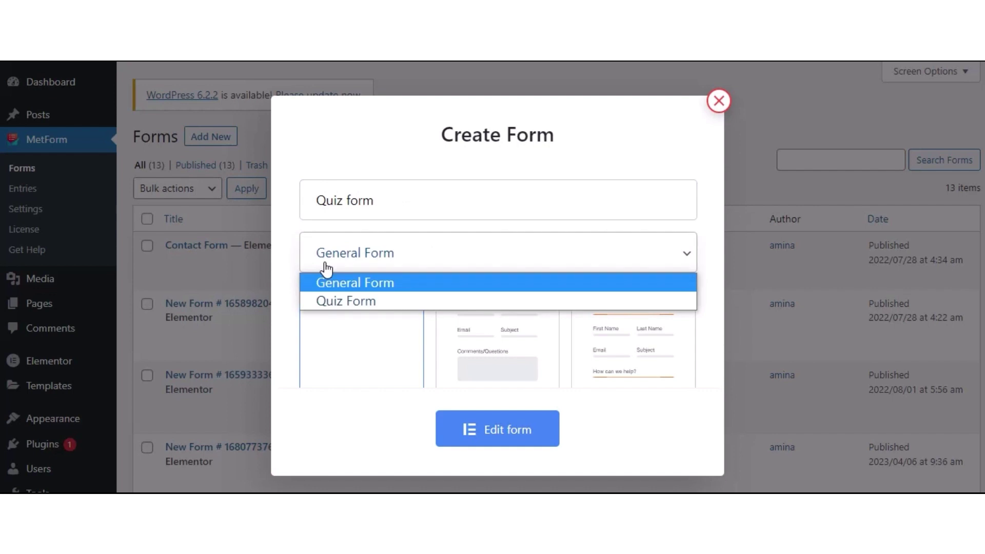
{"action": "left_click", "coordinate": [346, 299]}
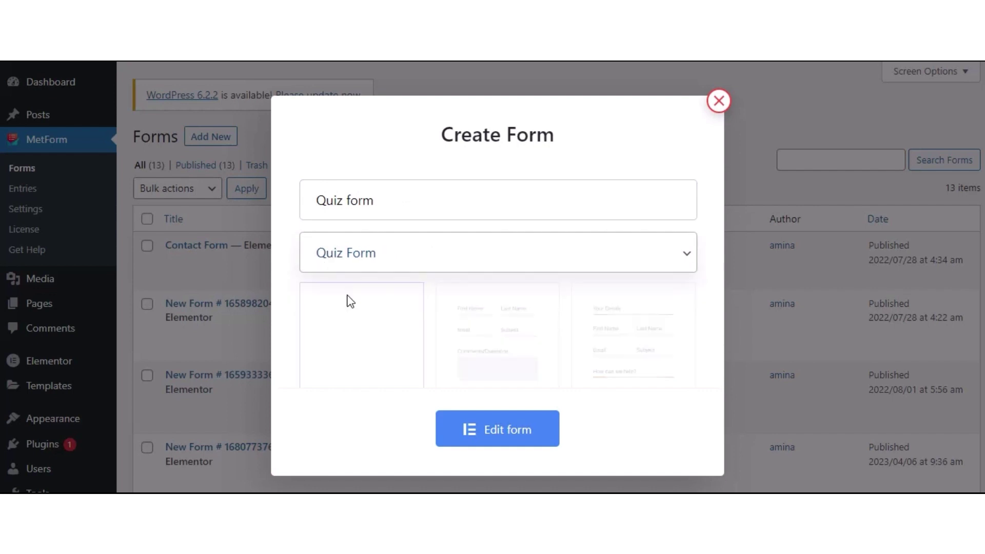
{"action": "left_click", "coordinate": [495, 428]}
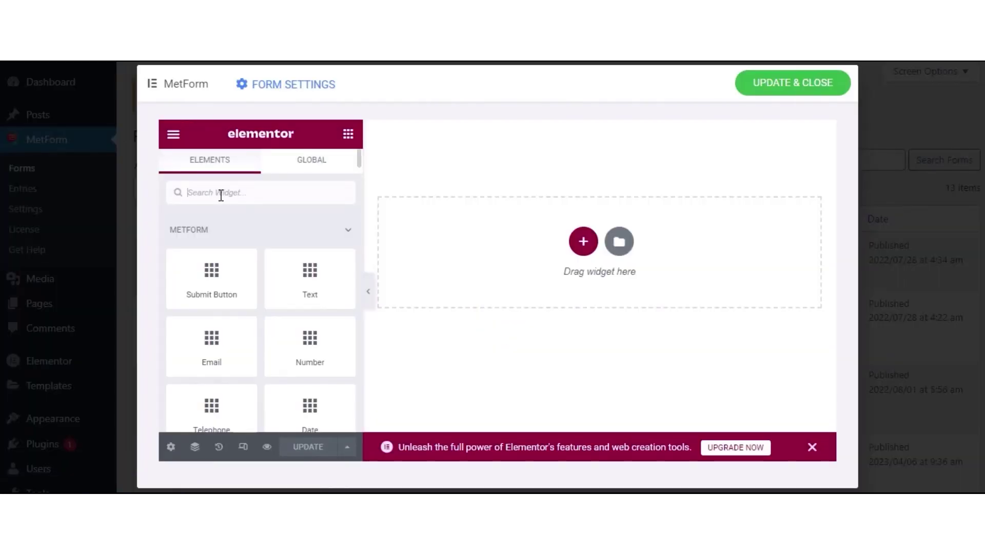
Add a Text question to the empty form and a Checkbox question below it
{"action": "left_click", "coordinate": [219, 193]}
{"action": "type", "text": "Text"}
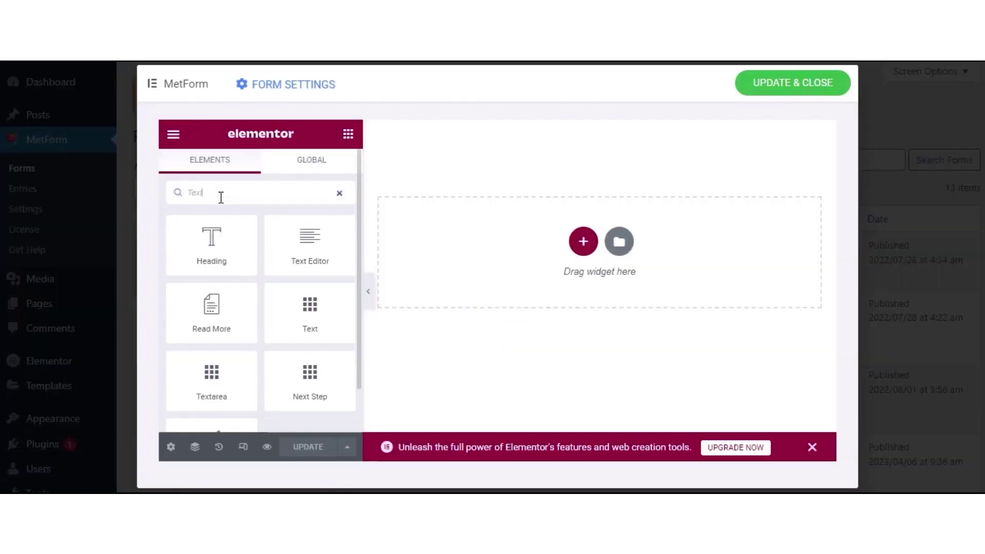
{"action": "left_click_drag", "start_coordinate": [214, 322], "coordinate": [513, 267]}
{"action": "left_click", "coordinate": [348, 134]}
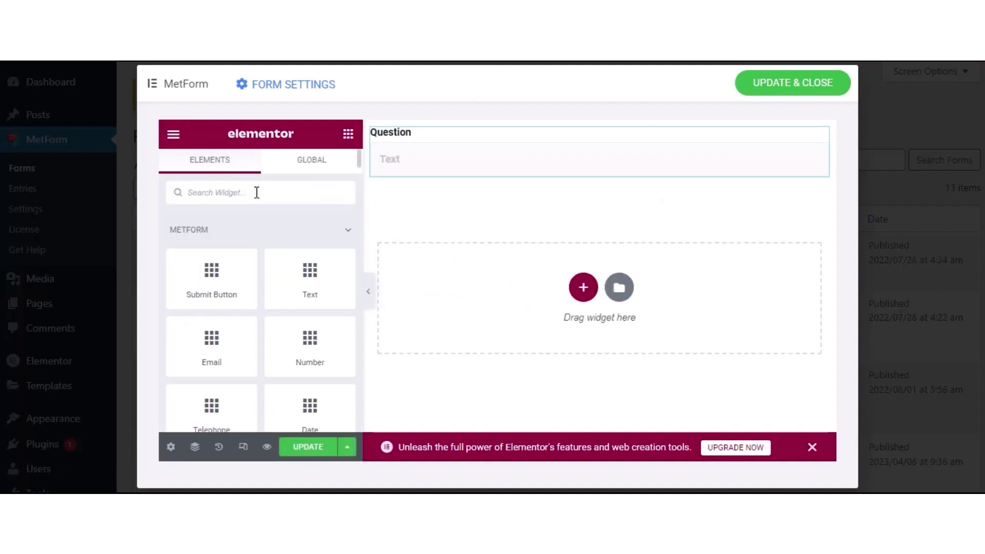
{"action": "left_click", "coordinate": [257, 192]}
{"action": "type", "text": "Chec"}
{"action": "left_click_drag", "start_coordinate": [212, 241], "coordinate": [595, 328]}
Add a Multi Select question and a Toggle Select question below the checkbox question
{"action": "left_click", "coordinate": [348, 134]}
{"action": "left_click", "coordinate": [261, 197]}
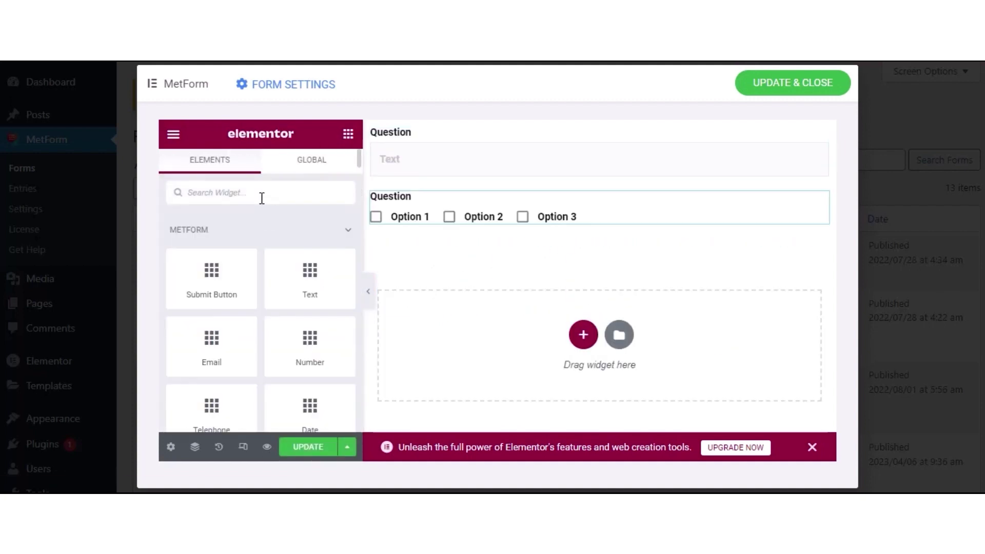
{"action": "type", "text": "Mul"}
{"action": "left_click_drag", "start_coordinate": [211, 241], "coordinate": [605, 353]}
{"action": "left_click", "coordinate": [348, 134]}
{"action": "left_click", "coordinate": [287, 193]}
{"action": "type", "text": "Toggle"}
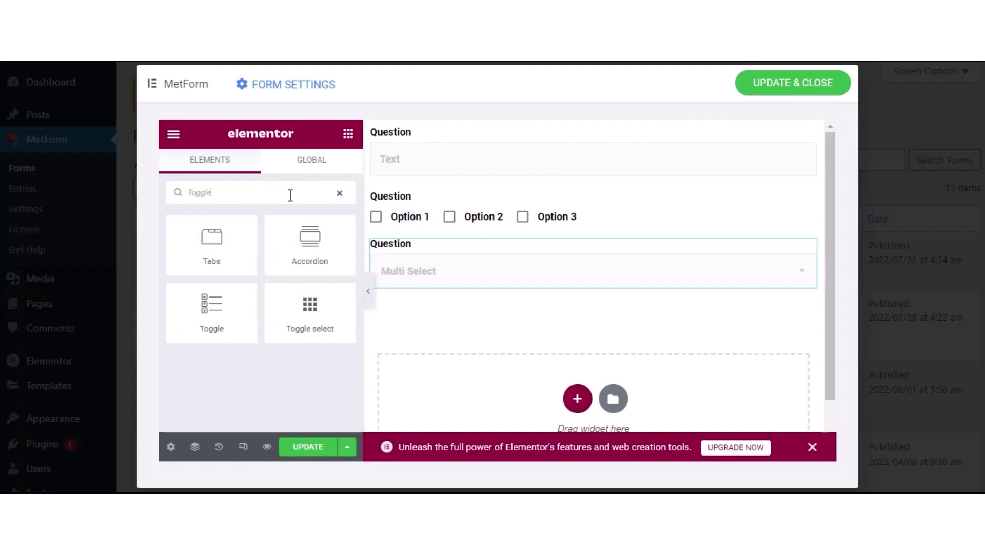
{"action": "left_click_drag", "start_coordinate": [310, 308], "coordinate": [564, 390]}
Add a Submit Button below the toggle question
{"action": "left_click", "coordinate": [348, 134]}
{"action": "left_click", "coordinate": [295, 191]}
{"action": "type", "text": "Submit"}
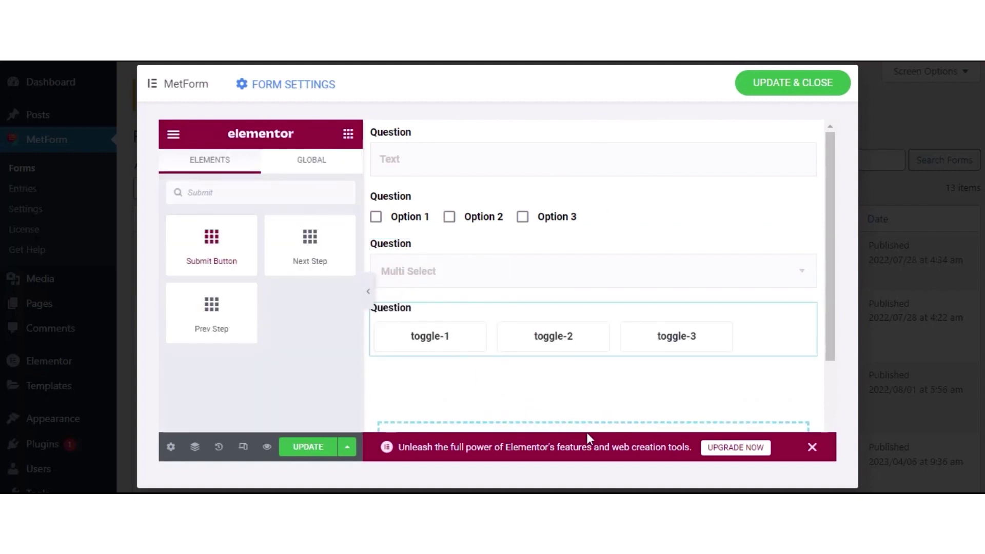
{"action": "left_click_drag", "start_coordinate": [589, 439], "coordinate": [589, 431]}
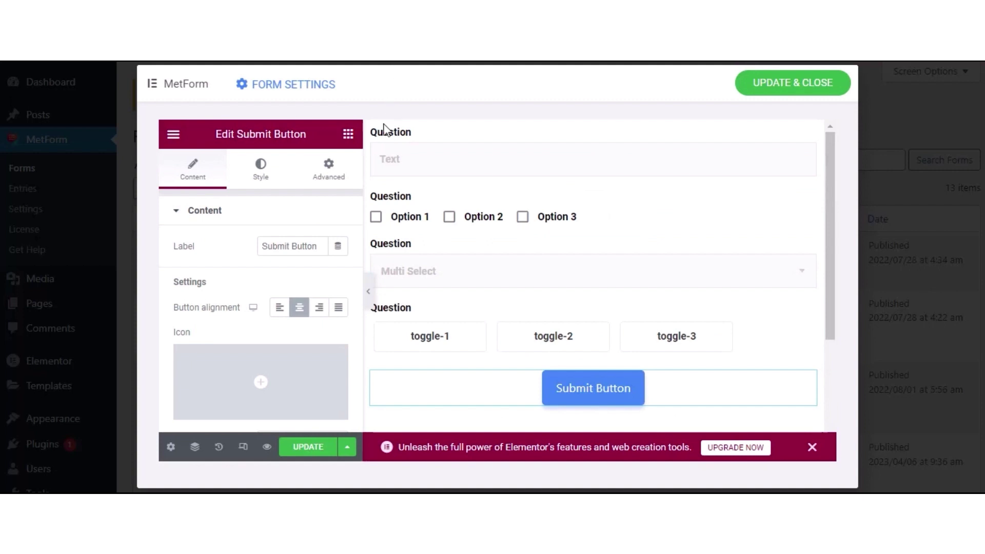
Label the text question "What is the full form of LMS?" and set its point value to 1
{"action": "left_click", "coordinate": [402, 164]}
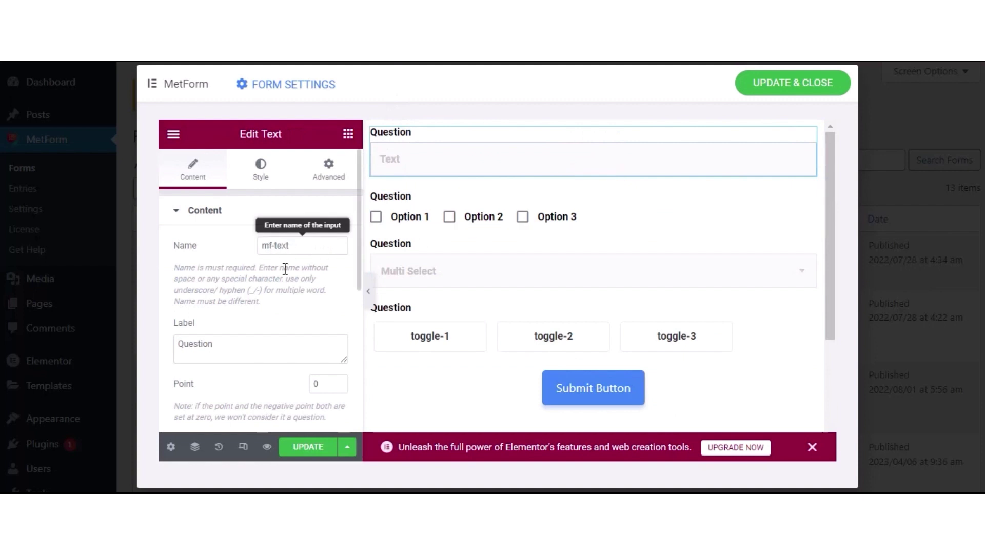
{"action": "double_click", "coordinate": [241, 337]}
{"action": "type", "text": "What is L"}
{"action": "key", "text": "BackSpace"}
{"action": "key", "text": "BackSpace"}
{"action": "key", "text": "BackSpace"}
{"action": "key", "text": "BackSpace"}
{"action": "key", "text": "BackSpace"}
{"action": "key", "text": "BackSpace"}
{"action": "key", "text": "BackSpace"}
{"action": "key", "text": "BackSpace"}
{"action": "key", "text": "BackSpace"}
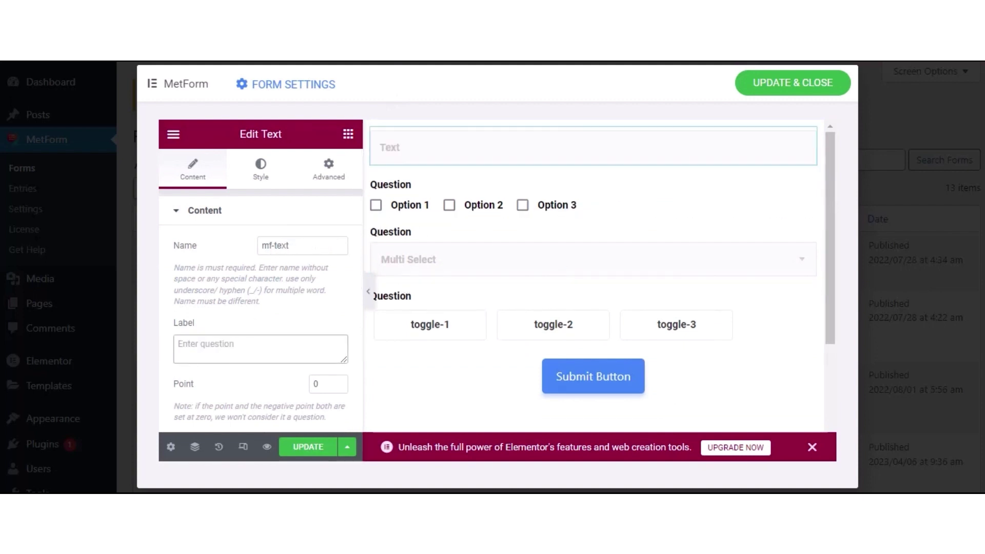
{"action": "type", "text": "What is the full form of LMS?"}
{"action": "left_click", "coordinate": [330, 382]}
{"action": "key", "text": "BackSpace"}
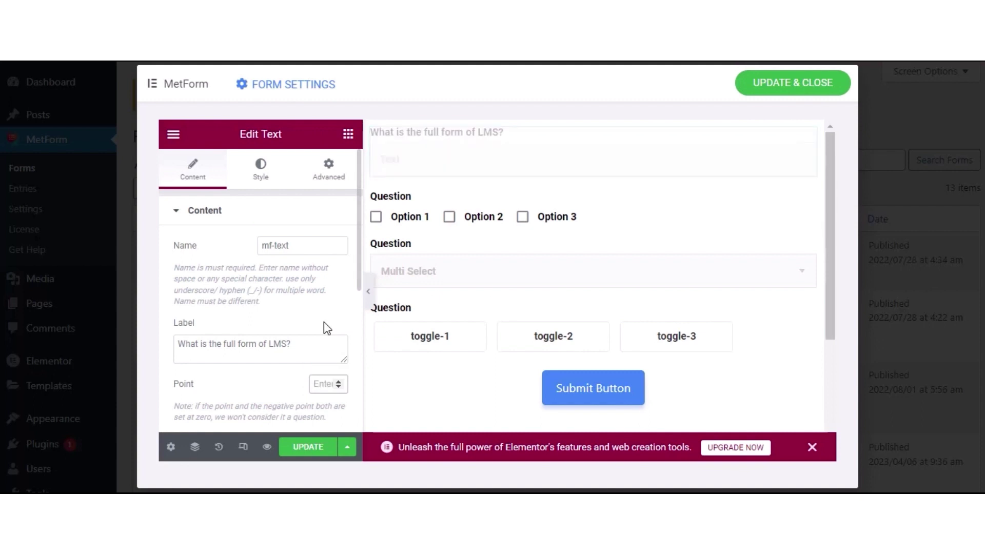
{"action": "type", "text": "1"}
Enable an answer for the LMS question and enter "Learning management system" as the answer
{"action": "scroll", "coordinate": [270, 345], "scroll_direction": "down", "scroll_amount": 2}
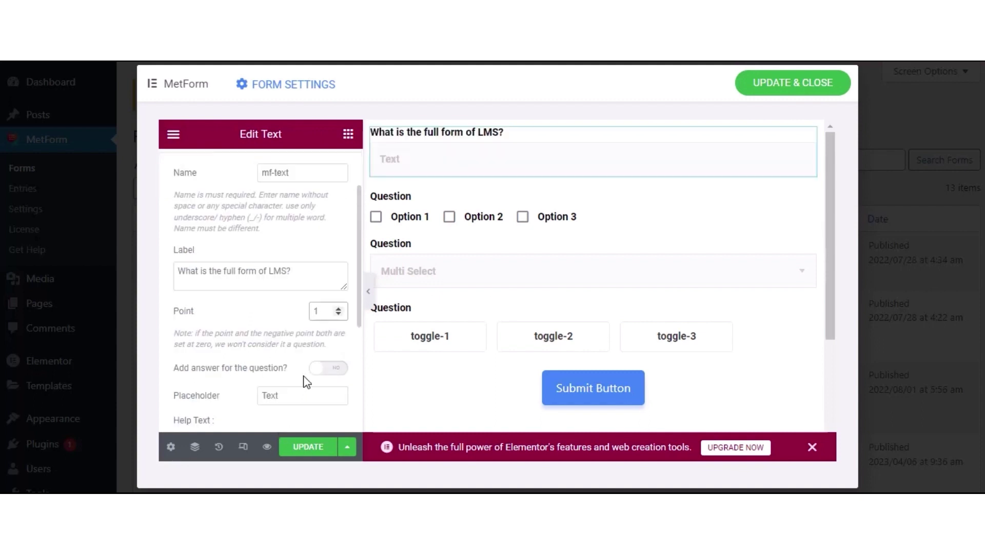
{"action": "left_click", "coordinate": [341, 370]}
{"action": "left_click", "coordinate": [280, 412]}
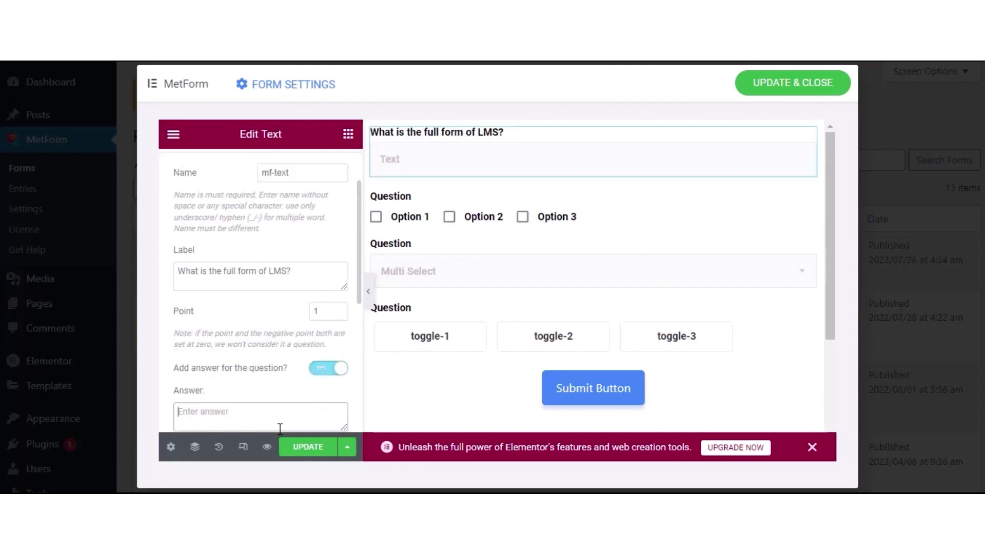
{"action": "type", "text": "Learning management system"}
{"action": "scroll", "coordinate": [282, 400], "scroll_direction": "down", "scroll_amount": 3}
{"action": "left_click", "coordinate": [339, 308]}
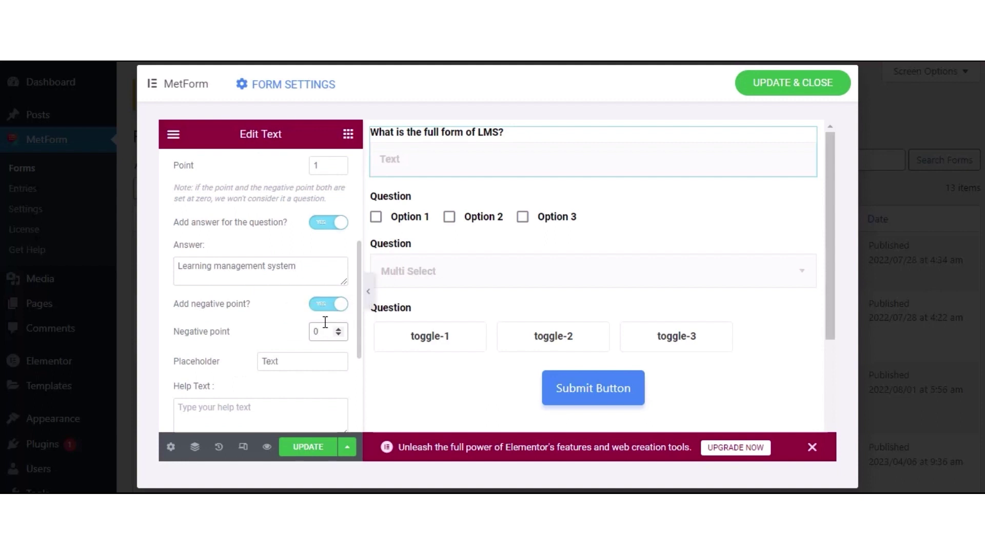
{"action": "left_click", "coordinate": [327, 308]}
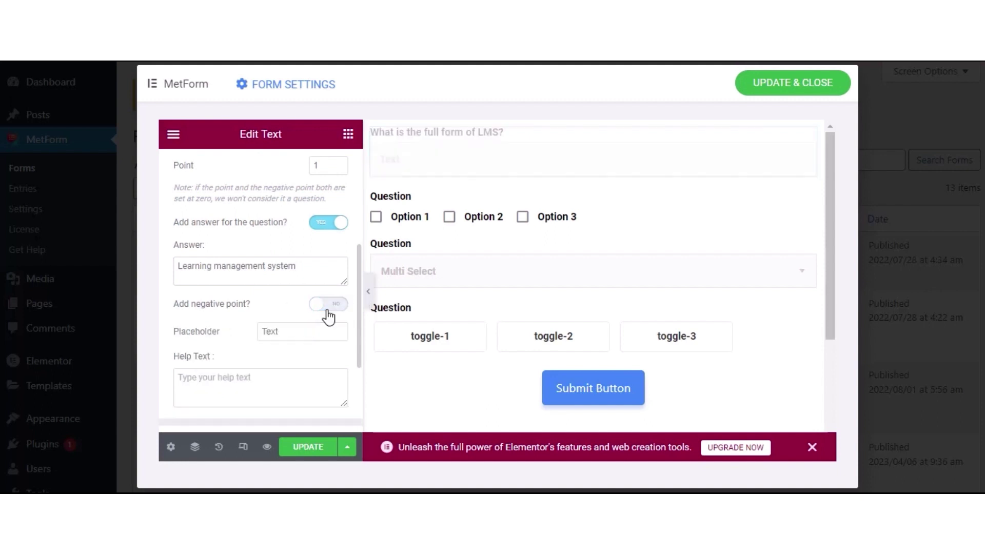
Set the LMS question's placeholder text to "Answer"
{"action": "double_click", "coordinate": [266, 334]}
{"action": "type", "text": "Answer"}
{"action": "scroll", "coordinate": [241, 359], "scroll_direction": "down", "scroll_amount": 2}
{"action": "left_click", "coordinate": [213, 302]}
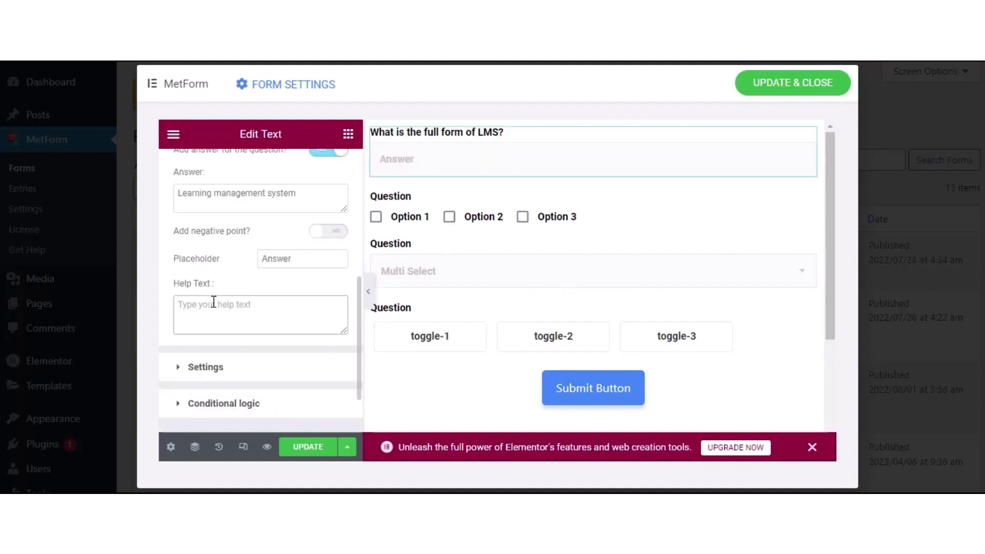
Make the LMS text question a required field
{"action": "left_click", "coordinate": [226, 365]}
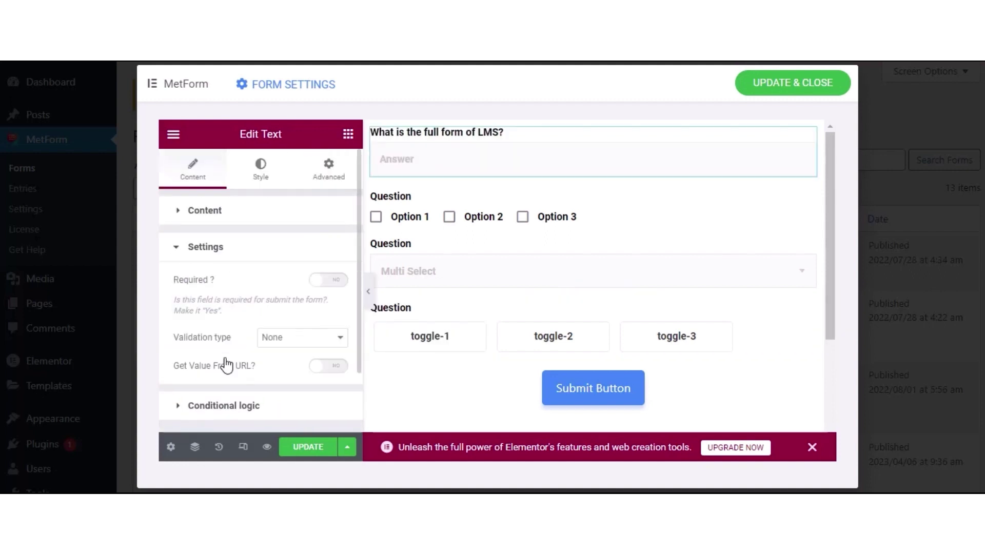
{"action": "left_click", "coordinate": [337, 280]}
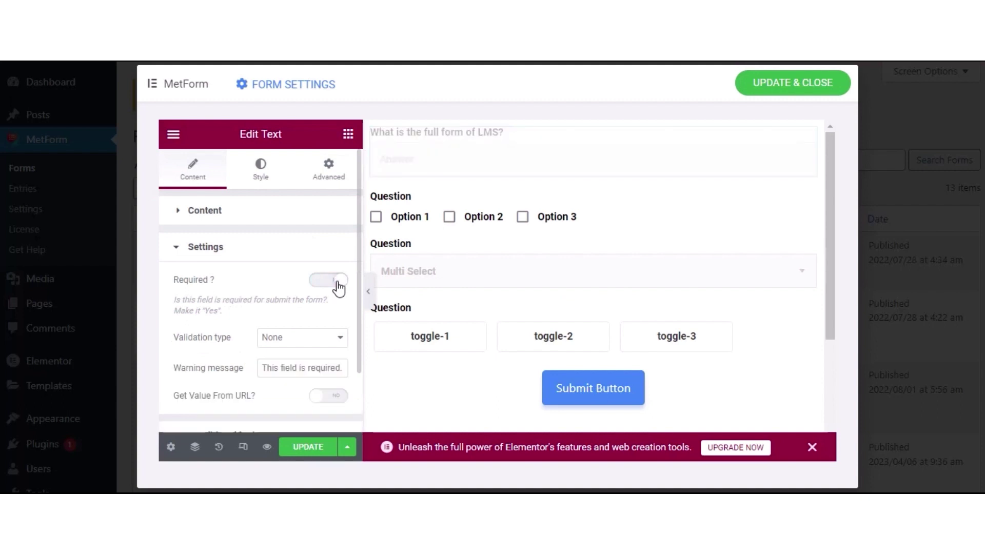
{"action": "scroll", "coordinate": [287, 307], "scroll_direction": "down", "scroll_amount": 2}
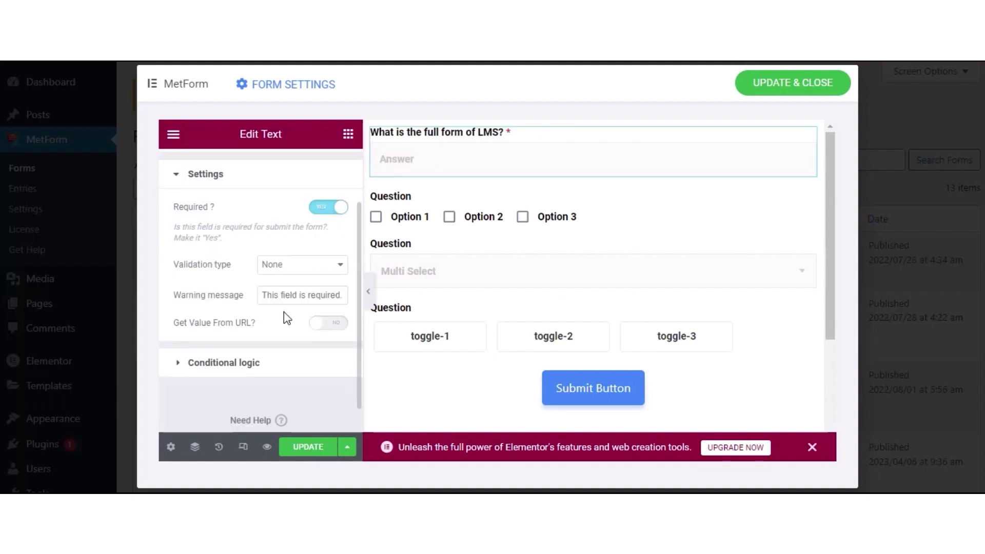
Look over the LMS question's validation types, warning message and conditional logic options
{"action": "left_click", "coordinate": [305, 273]}
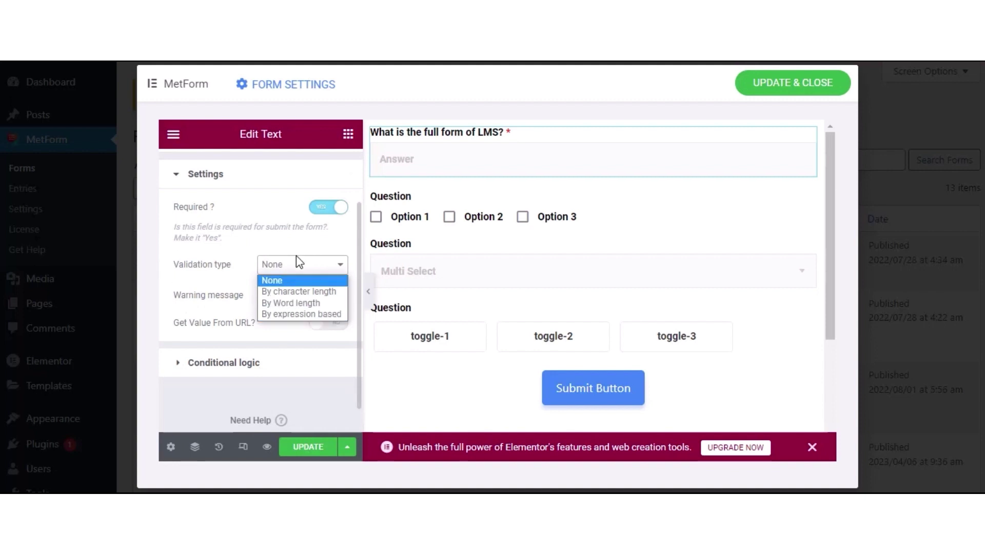
{"action": "left_click", "coordinate": [227, 268]}
{"action": "left_click", "coordinate": [274, 291]}
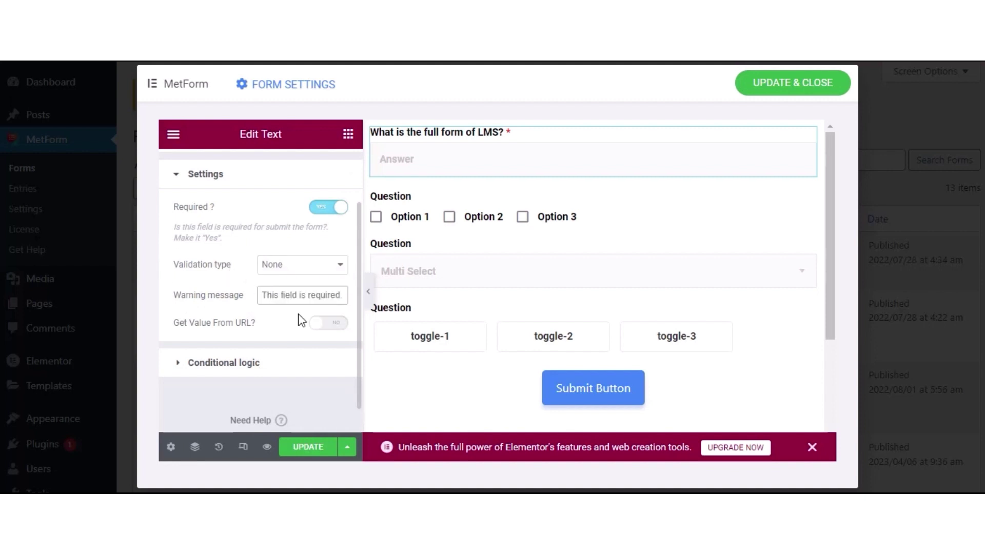
{"action": "left_click", "coordinate": [260, 364]}
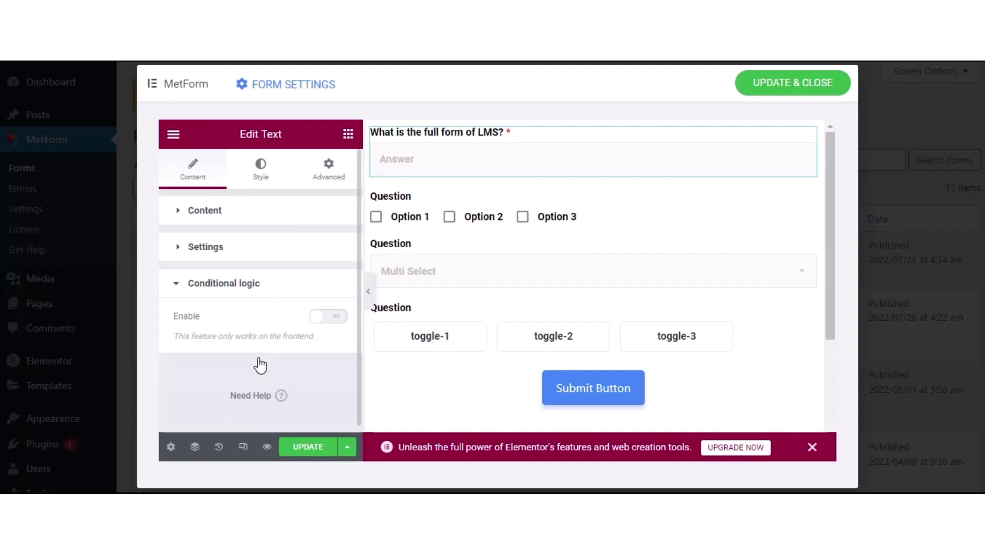
Label the checkbox question "Short form of content management system?" and set its point value to 1
{"action": "left_click", "coordinate": [450, 216]}
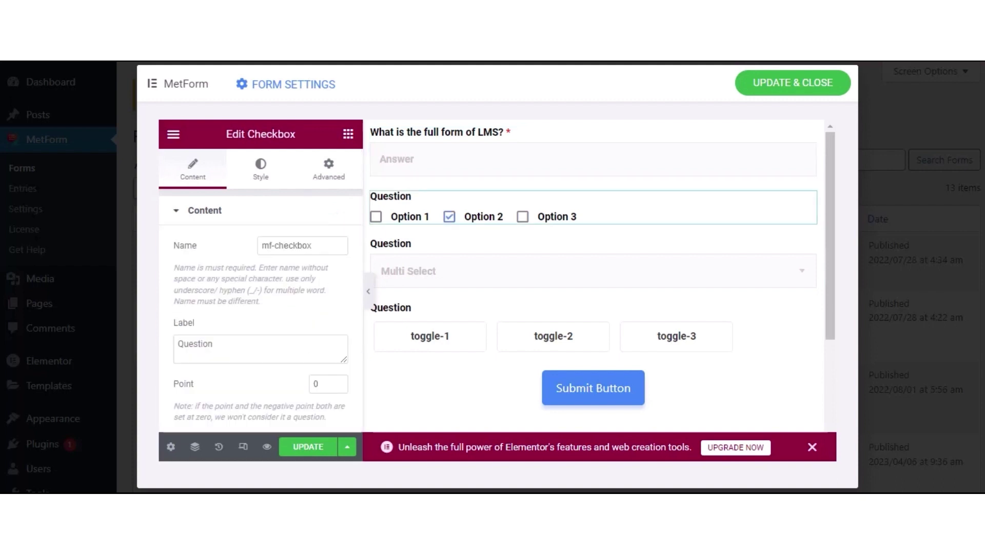
{"action": "left_click_drag", "start_coordinate": [247, 344], "coordinate": [171, 336]}
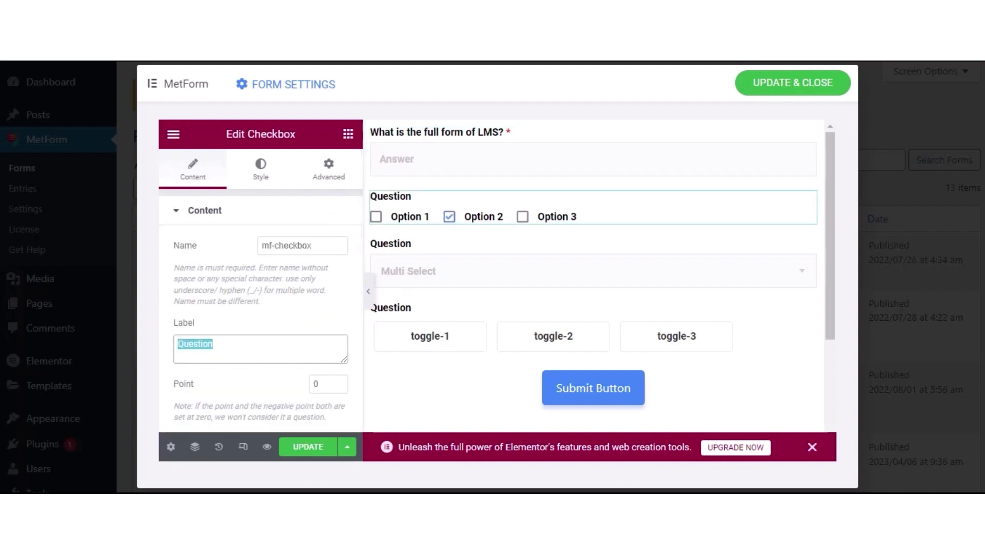
{"action": "type", "text": "Short form of content management system?"}
{"action": "scroll", "coordinate": [257, 349], "scroll_direction": "down", "scroll_amount": 2}
{"action": "double_click", "coordinate": [314, 311]}
{"action": "type", "text": "1"}
{"action": "scroll", "coordinate": [247, 343], "scroll_direction": "down", "scroll_amount": 1}
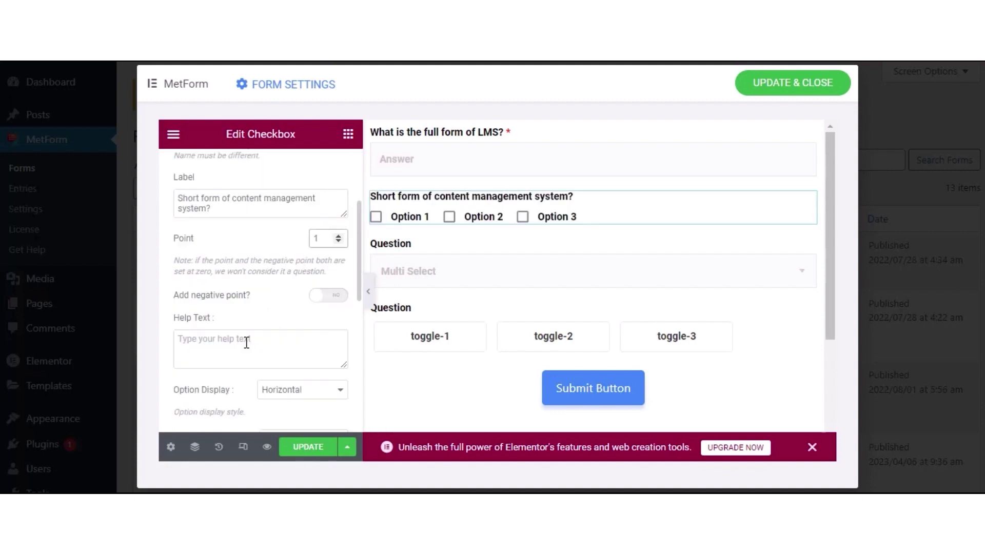
{"action": "left_click", "coordinate": [324, 302]}
{"action": "left_click", "coordinate": [325, 303]}
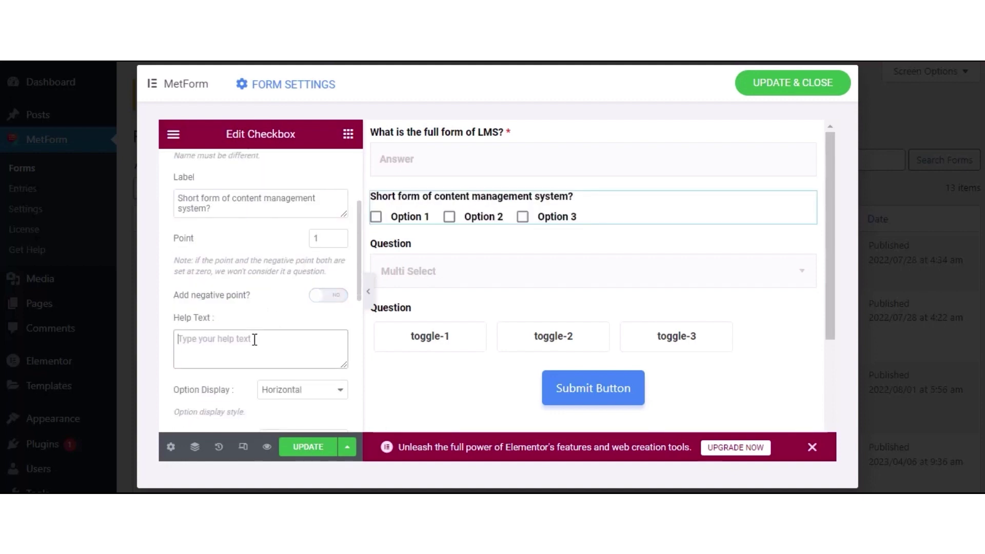
Set the checkbox question's option display to Vertical
{"action": "scroll", "coordinate": [246, 338], "scroll_direction": "down", "scroll_amount": 2}
{"action": "left_click", "coordinate": [314, 318]}
{"action": "left_click", "coordinate": [301, 339]}
{"action": "scroll", "coordinate": [302, 328], "scroll_direction": "down", "scroll_amount": 2}
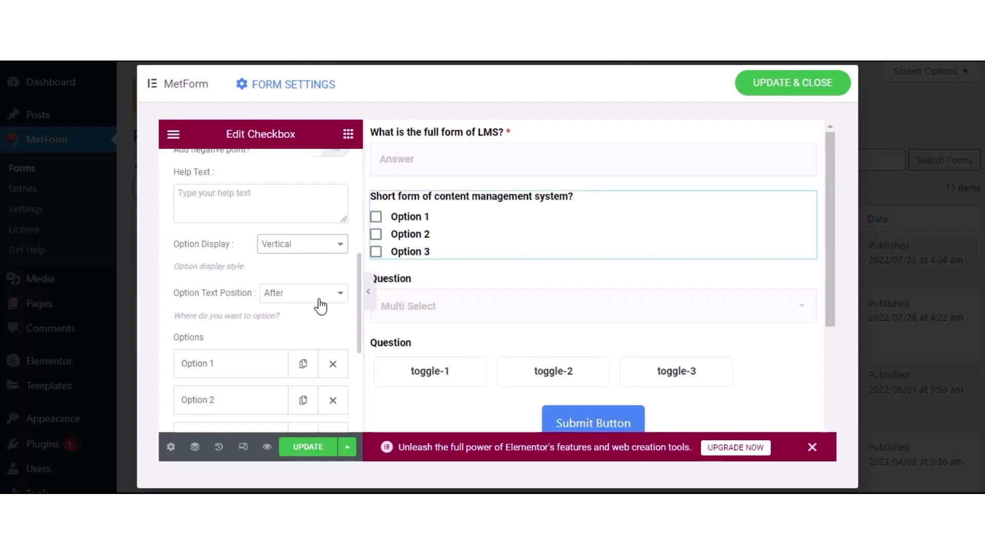
{"action": "left_click", "coordinate": [317, 297]}
{"action": "left_click", "coordinate": [320, 319]}
{"action": "left_click", "coordinate": [324, 295]}
{"action": "left_click", "coordinate": [325, 311]}
Change the option text of the checkbox question's first option to "CMS"
{"action": "scroll", "coordinate": [277, 310], "scroll_direction": "down", "scroll_amount": 1}
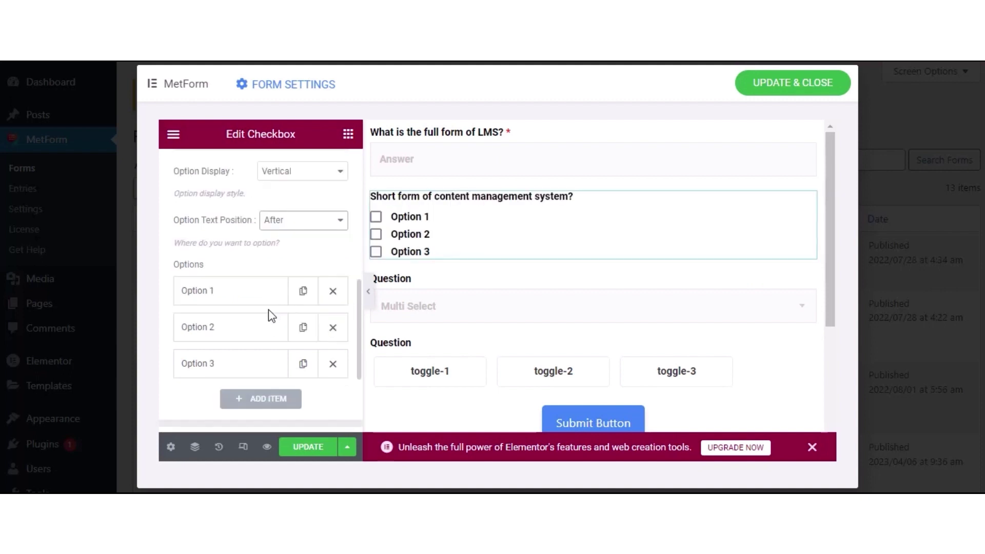
{"action": "left_click", "coordinate": [236, 288]}
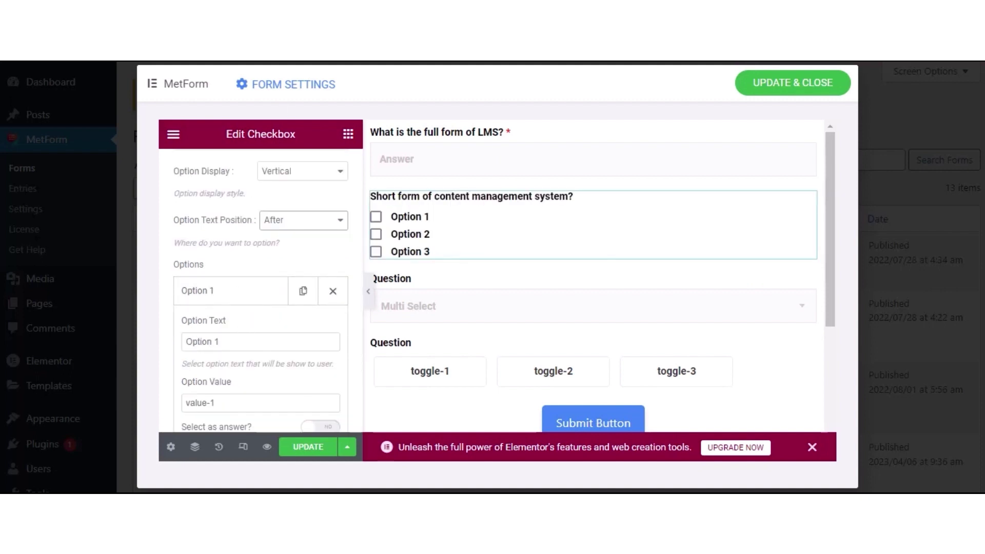
{"action": "type", "text": "CMS"}
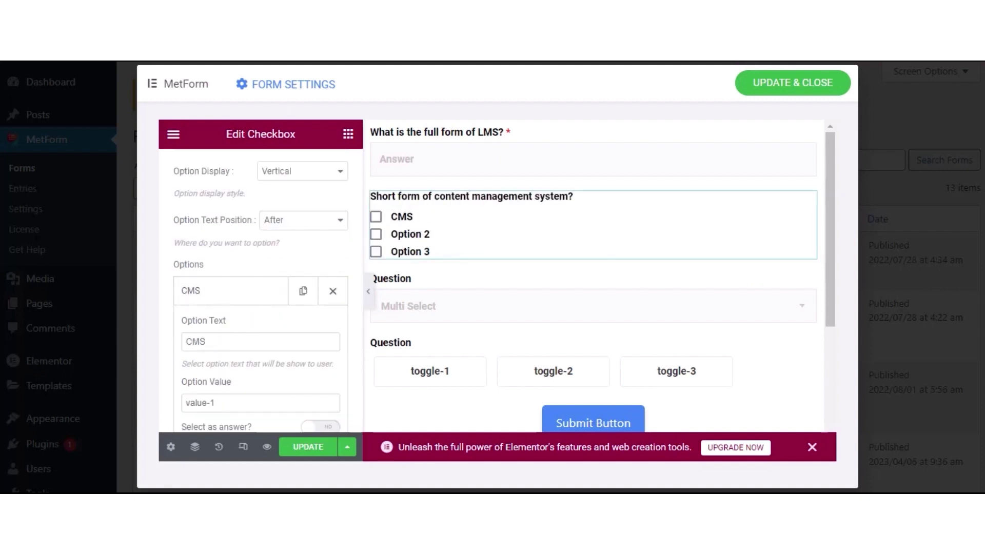
{"action": "left_click", "coordinate": [206, 340]}
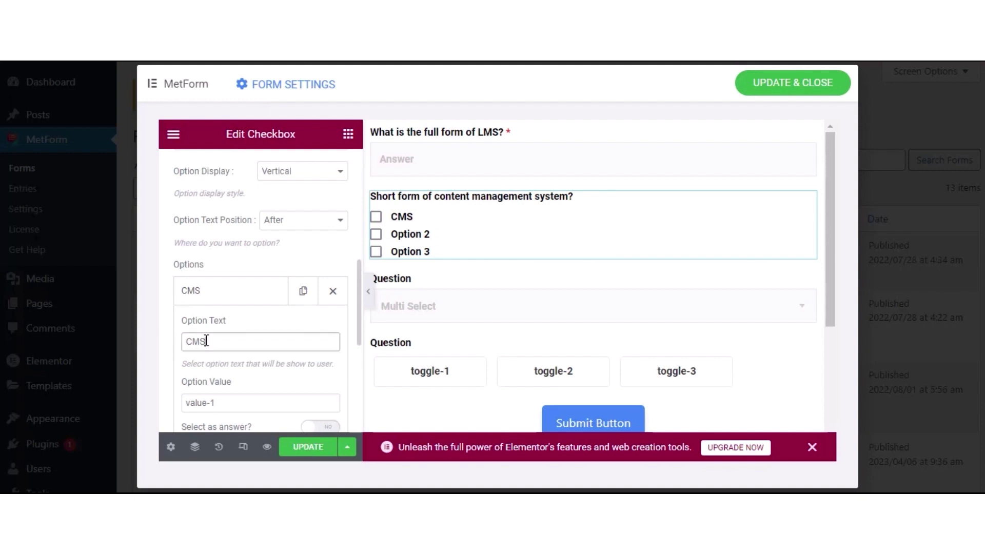
Mark the checkbox question's CMS option as the answer and rename the second and third options "CFS" and "CSM"
{"action": "scroll", "coordinate": [260, 309], "scroll_direction": "down", "scroll_amount": 2}
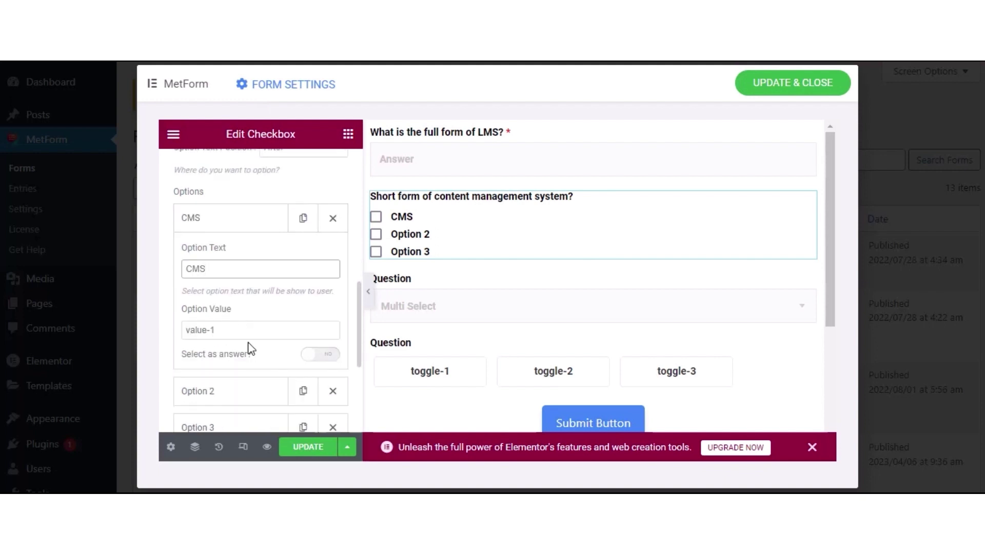
{"action": "left_click", "coordinate": [334, 354]}
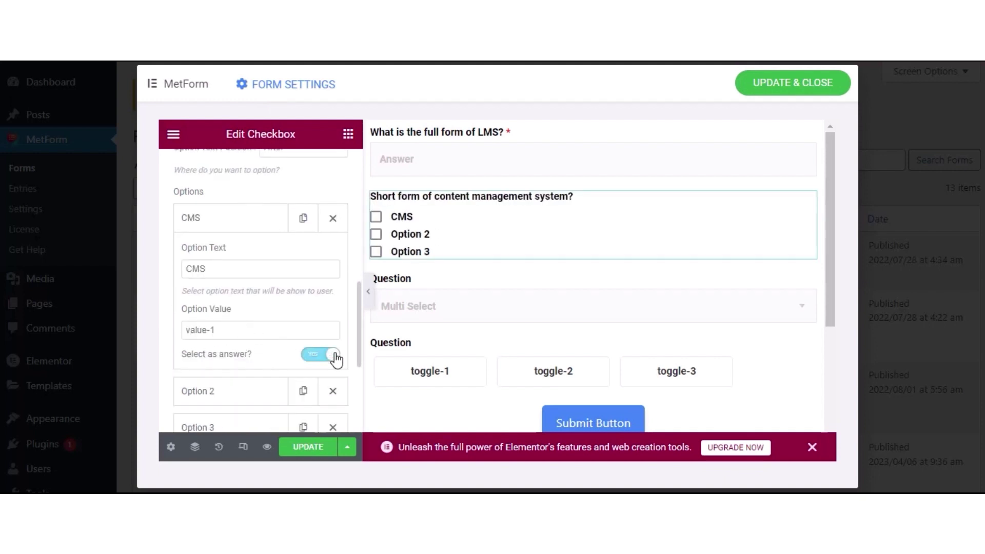
{"action": "scroll", "coordinate": [301, 347], "scroll_direction": "down", "scroll_amount": 1}
{"action": "left_click", "coordinate": [252, 313]}
{"action": "left_click", "coordinate": [242, 358]}
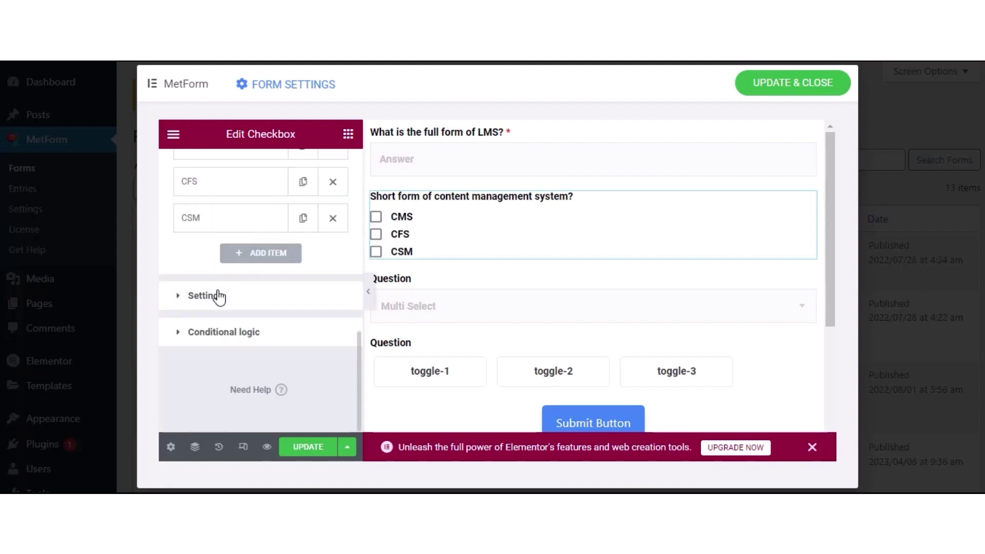
Make the checkbox question a required field
{"action": "left_click", "coordinate": [217, 293]}
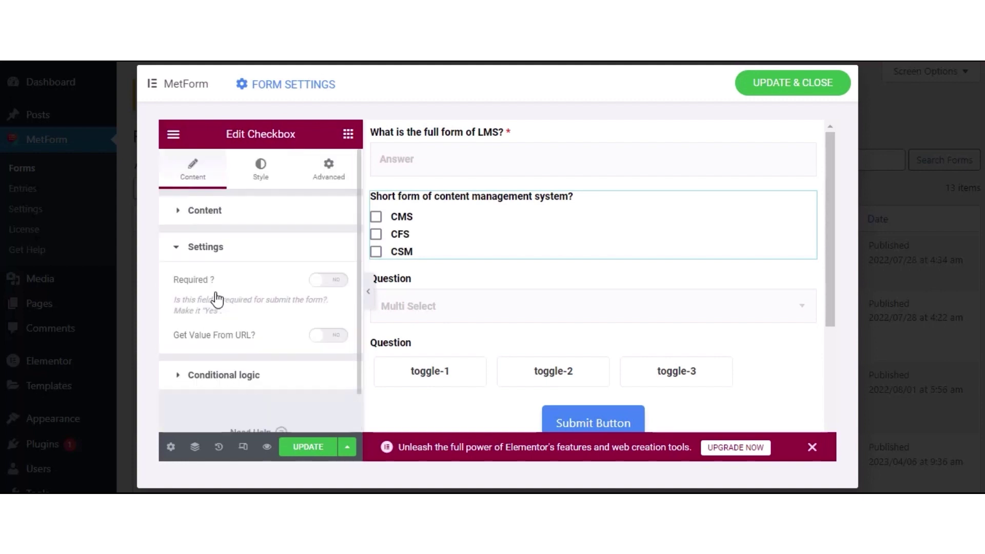
{"action": "left_click", "coordinate": [324, 282]}
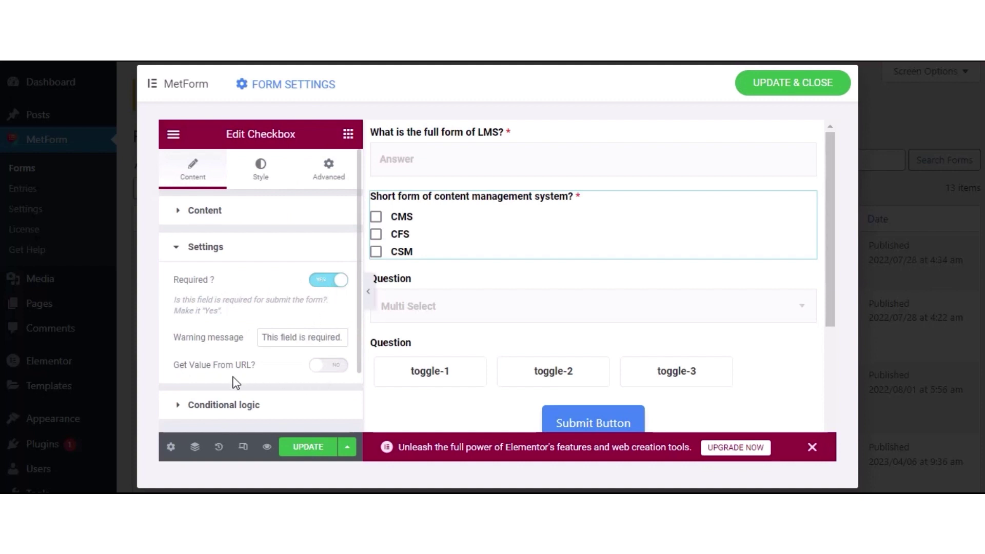
Label the multi-select question "Is WordPress user-friendly?" and set its point value to 1
{"action": "scroll", "coordinate": [398, 155], "scroll_direction": "down", "scroll_amount": 1}
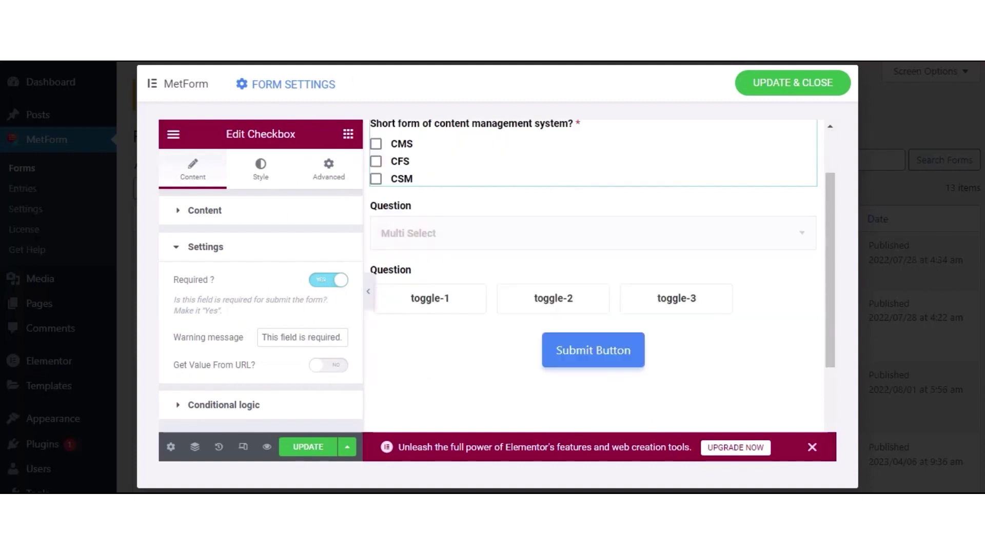
{"action": "left_click", "coordinate": [424, 206]}
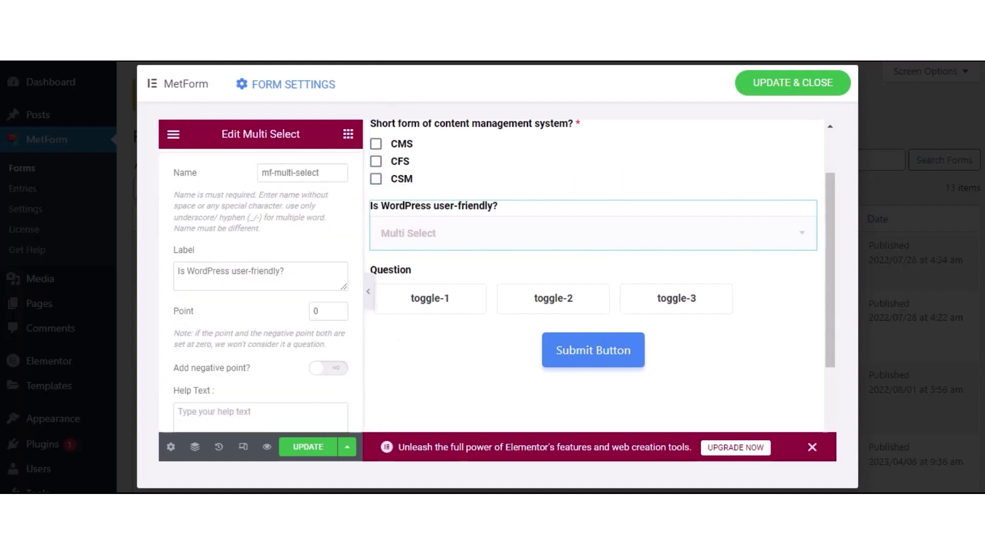
{"action": "scroll", "coordinate": [287, 220], "scroll_direction": "up", "scroll_amount": 1}
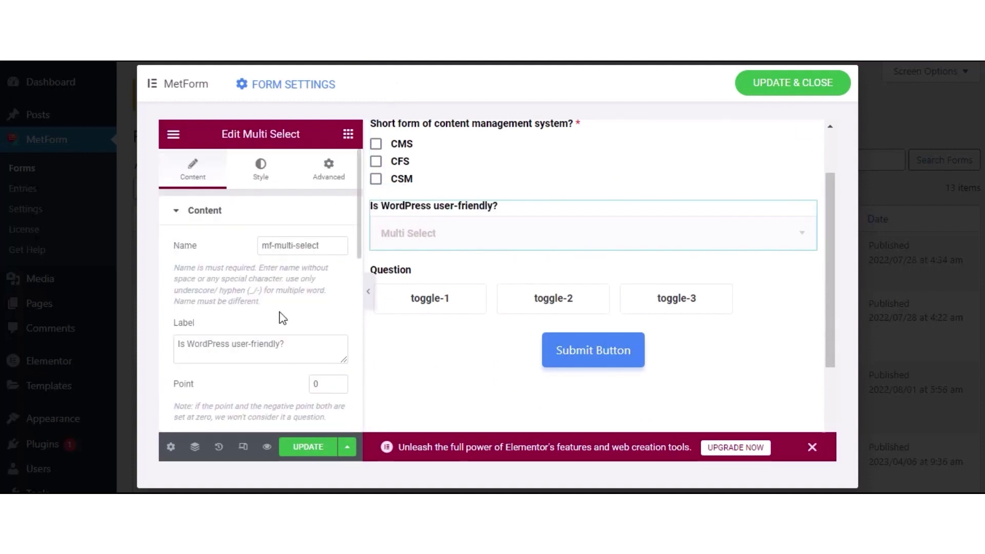
{"action": "scroll", "coordinate": [277, 297], "scroll_direction": "down", "scroll_amount": 1}
{"action": "scroll", "coordinate": [310, 275], "scroll_direction": "down", "scroll_amount": 1}
{"action": "double_click", "coordinate": [315, 238]}
{"action": "type", "text": "1"}
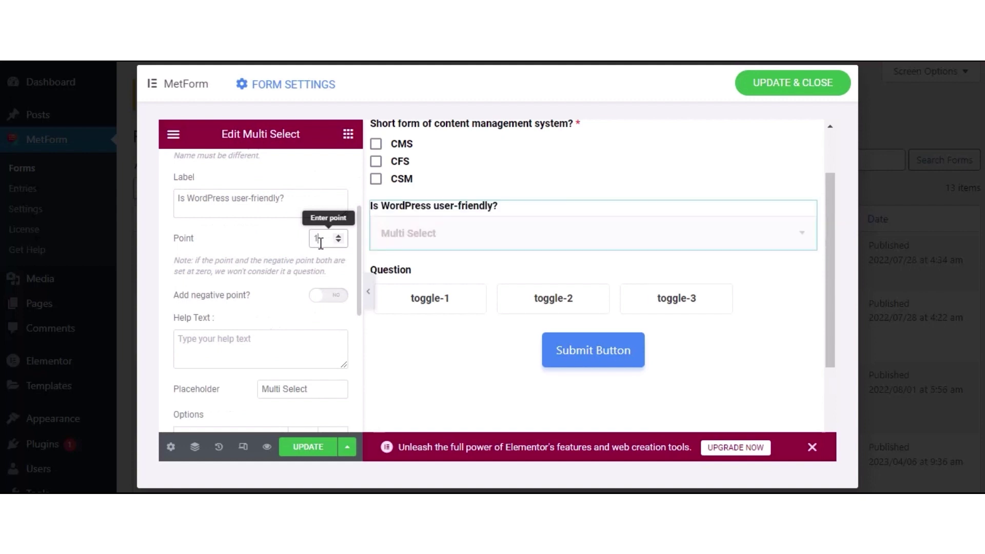
Leave negative points off and enter "Answer" as the multi-select question's help text
{"action": "left_click", "coordinate": [323, 295]}
{"action": "left_click", "coordinate": [323, 295]}
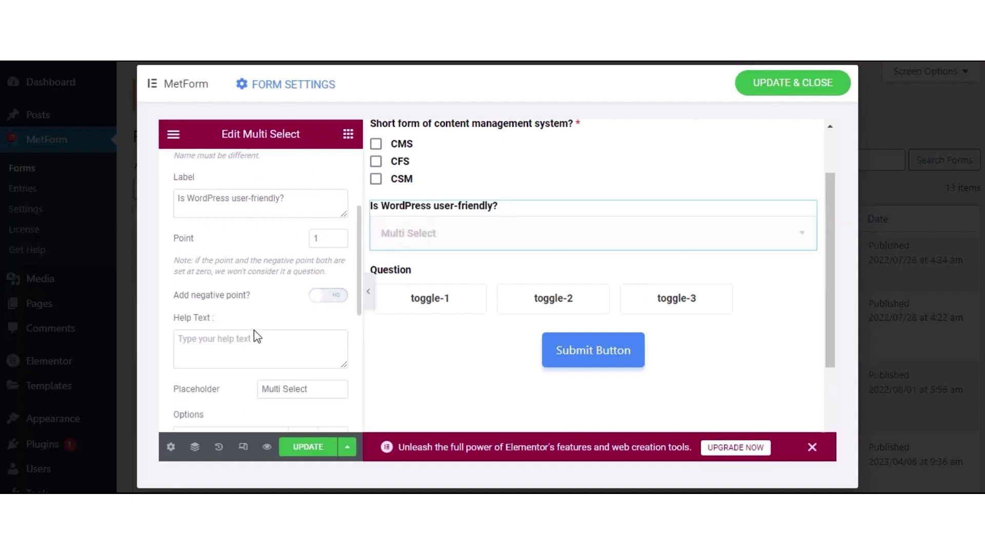
{"action": "type", "text": "Answer"}
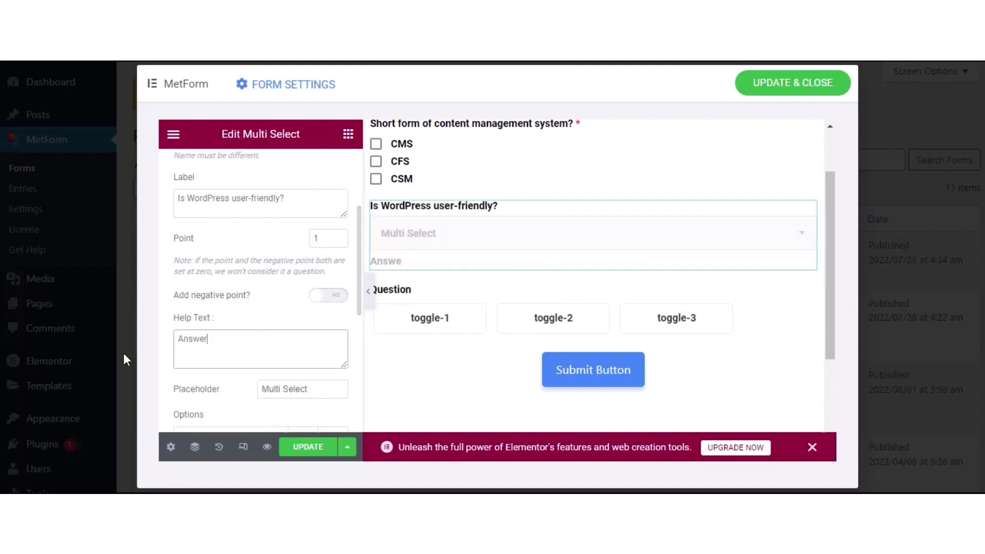
Change the multi-select question's first option text to "Yes" and mark that option as the answer
{"action": "scroll", "coordinate": [286, 318], "scroll_direction": "down", "scroll_amount": 1}
{"action": "left_click", "coordinate": [255, 368]}
{"action": "scroll", "coordinate": [227, 334], "scroll_direction": "down", "scroll_amount": 2}
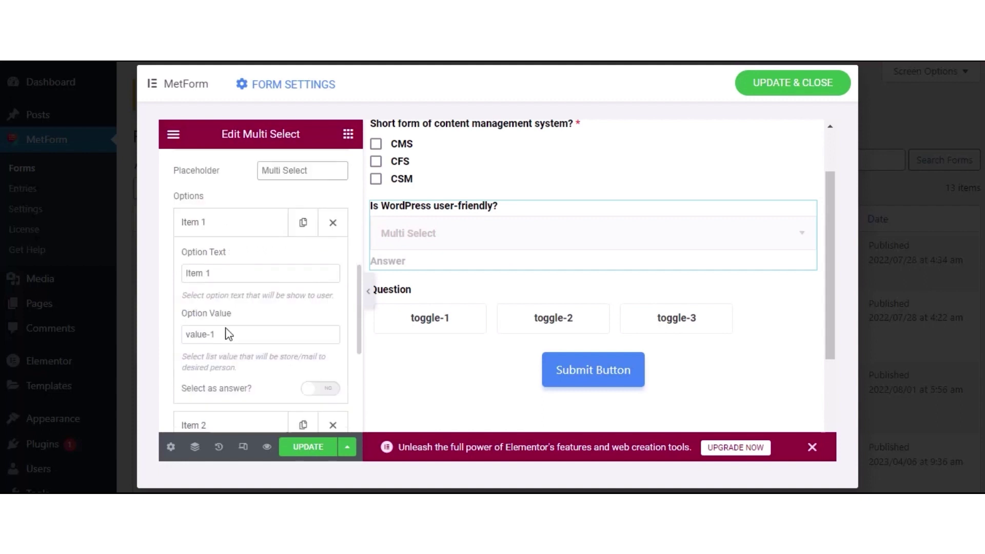
{"action": "left_click_drag", "start_coordinate": [205, 273], "coordinate": [154, 275]}
{"action": "type", "text": "Yes"}
{"action": "left_click", "coordinate": [332, 388]}
Change the multi-select question's second option text to "No", keep it unmarked as an answer, and delete Item 3
{"action": "scroll", "coordinate": [333, 388], "scroll_direction": "down", "scroll_amount": 1}
{"action": "left_click", "coordinate": [226, 353]}
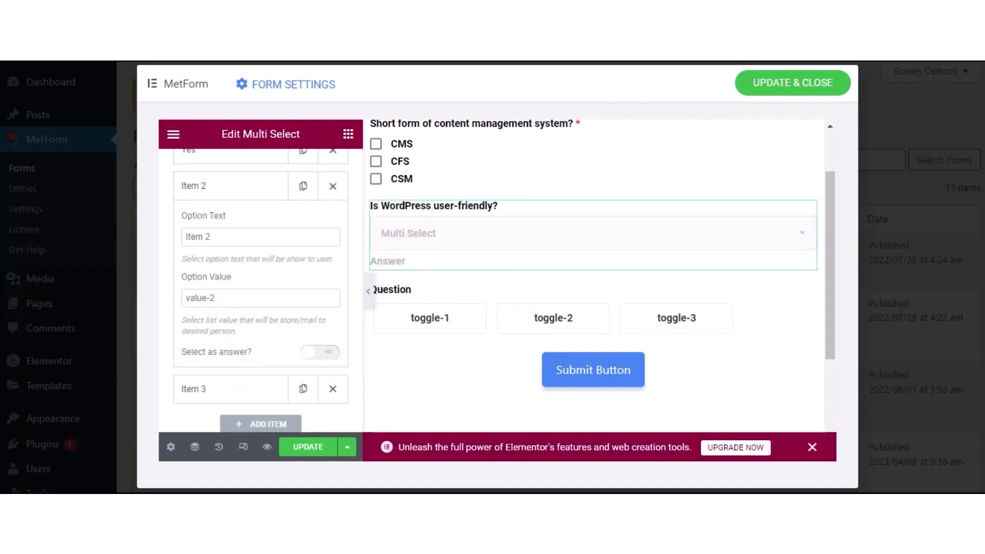
{"action": "left_click_drag", "start_coordinate": [215, 239], "coordinate": [171, 240]}
{"action": "type", "text": "No"}
{"action": "left_click", "coordinate": [318, 354]}
{"action": "left_click", "coordinate": [318, 354]}
{"action": "left_click", "coordinate": [333, 389]}
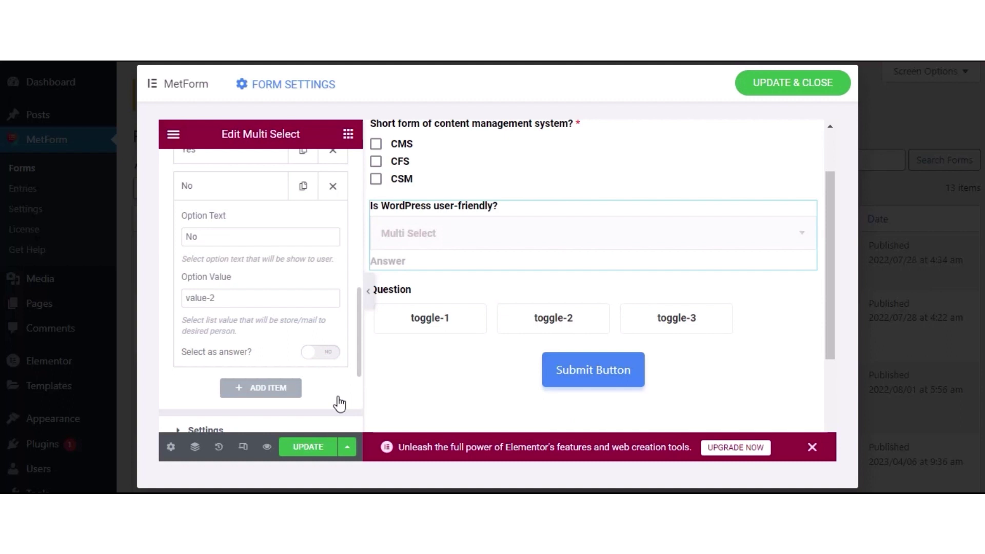
Make the multi-select question required and check its conditional logic options
{"action": "scroll", "coordinate": [192, 292], "scroll_direction": "down", "scroll_amount": 2}
{"action": "left_click", "coordinate": [194, 296]}
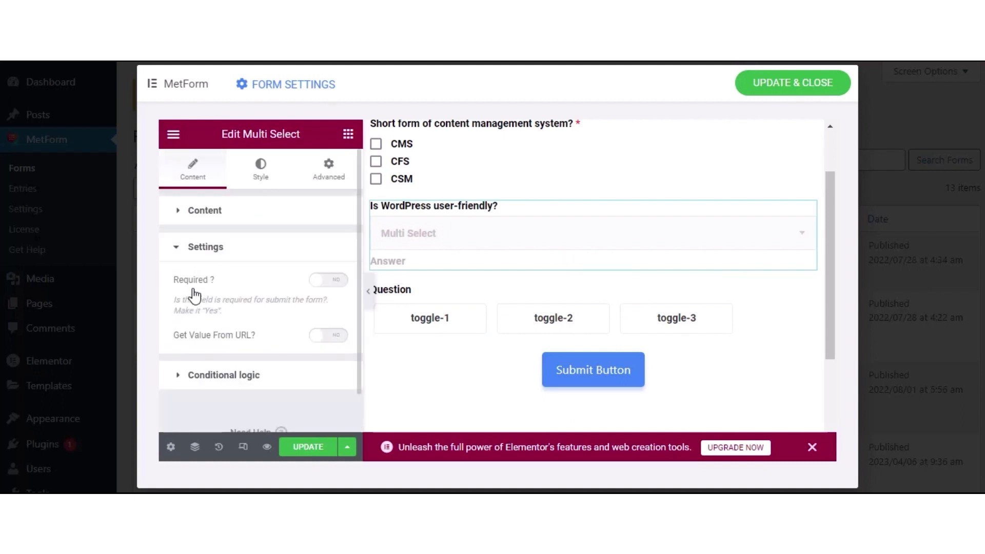
{"action": "left_click", "coordinate": [324, 283]}
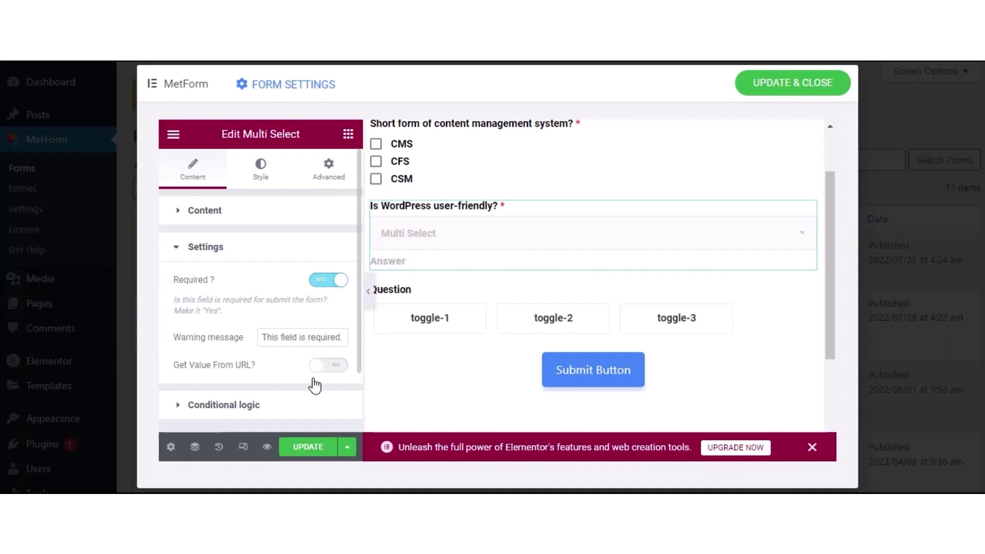
{"action": "left_click", "coordinate": [293, 406]}
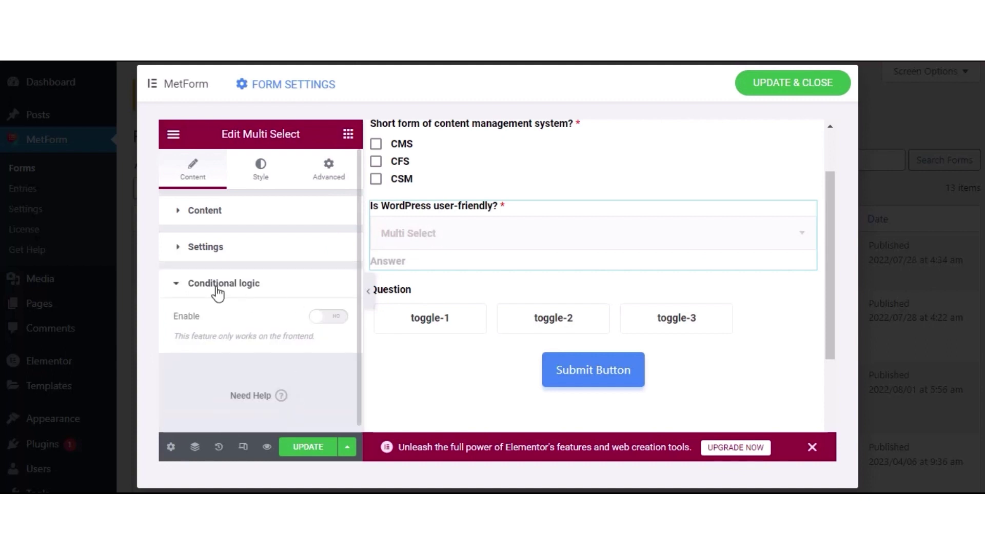
{"action": "left_click", "coordinate": [188, 287]}
Look over the toggle-select question's option display and answer type choices, keeping Horizontal and Single Answer
{"action": "left_click", "coordinate": [390, 307]}
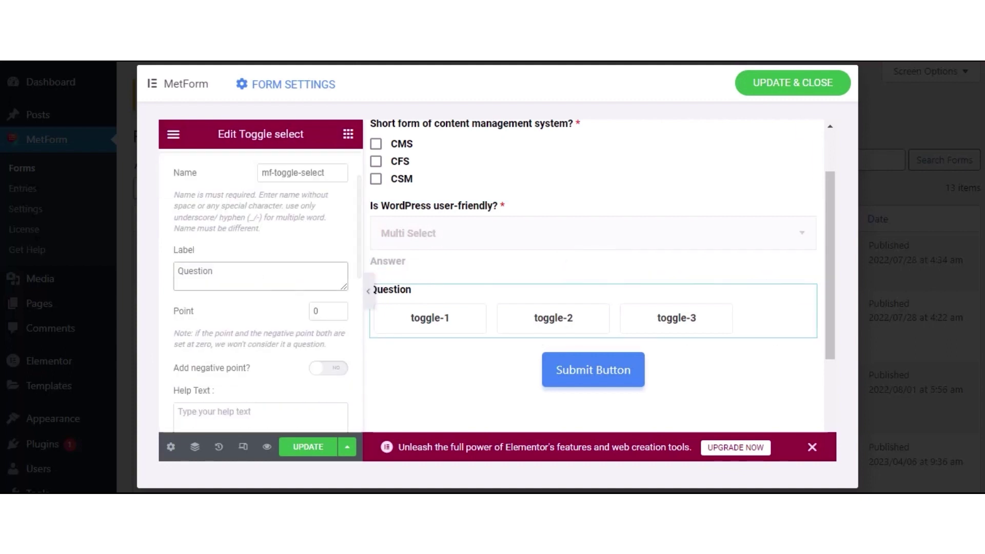
{"action": "scroll", "coordinate": [308, 308], "scroll_direction": "down", "scroll_amount": 4}
{"action": "left_click", "coordinate": [323, 244]}
{"action": "left_click", "coordinate": [308, 270]}
{"action": "left_click", "coordinate": [297, 244]}
{"action": "left_click", "coordinate": [288, 260]}
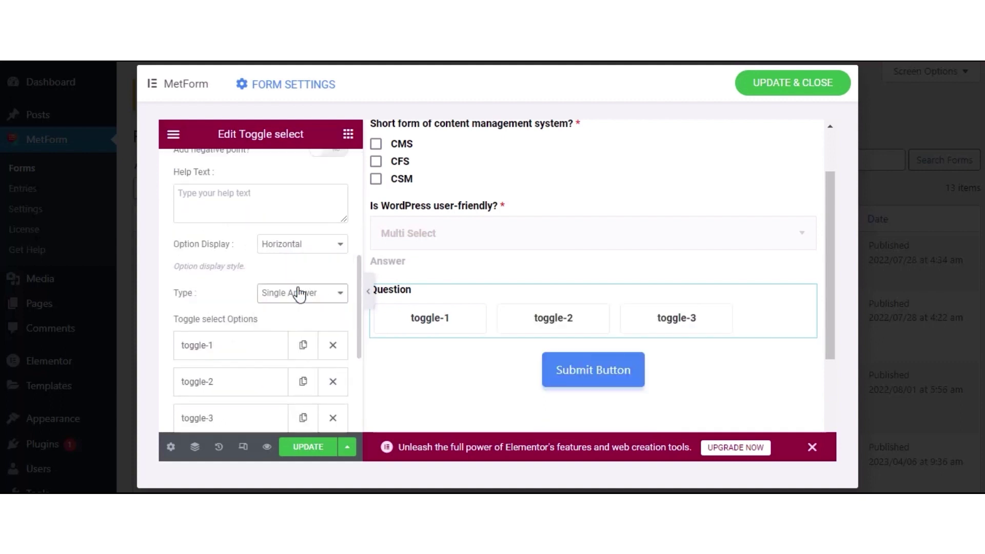
Check the answer and icon settings of the toggle-select options and make the toggle-select question required
{"action": "scroll", "coordinate": [299, 292], "scroll_direction": "down", "scroll_amount": 1}
{"action": "left_click", "coordinate": [267, 273]}
{"action": "scroll", "coordinate": [310, 309], "scroll_direction": "down", "scroll_amount": 1}
{"action": "left_click", "coordinate": [333, 301]}
{"action": "left_click", "coordinate": [307, 364]}
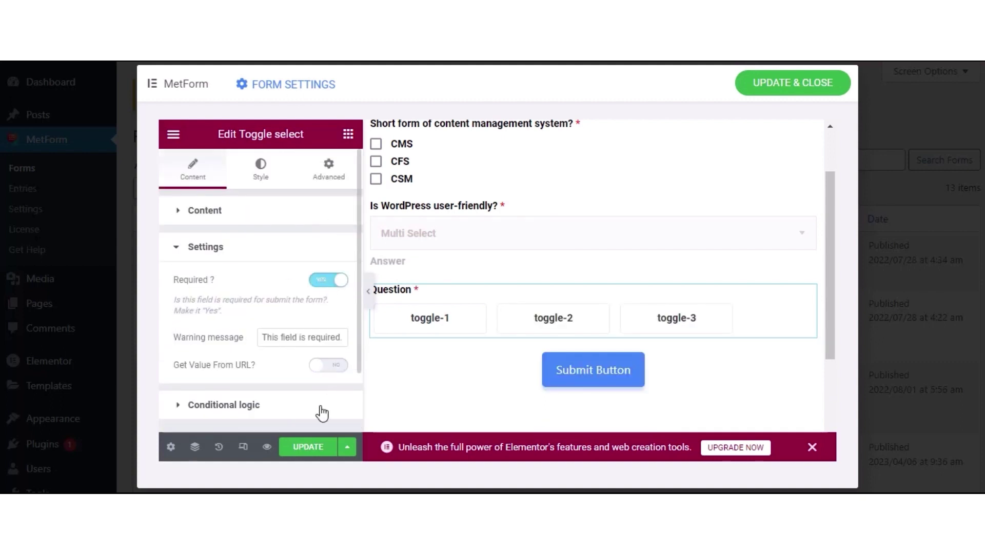
Shorten the submit button's label to "Submit"
{"action": "left_click", "coordinate": [598, 370]}
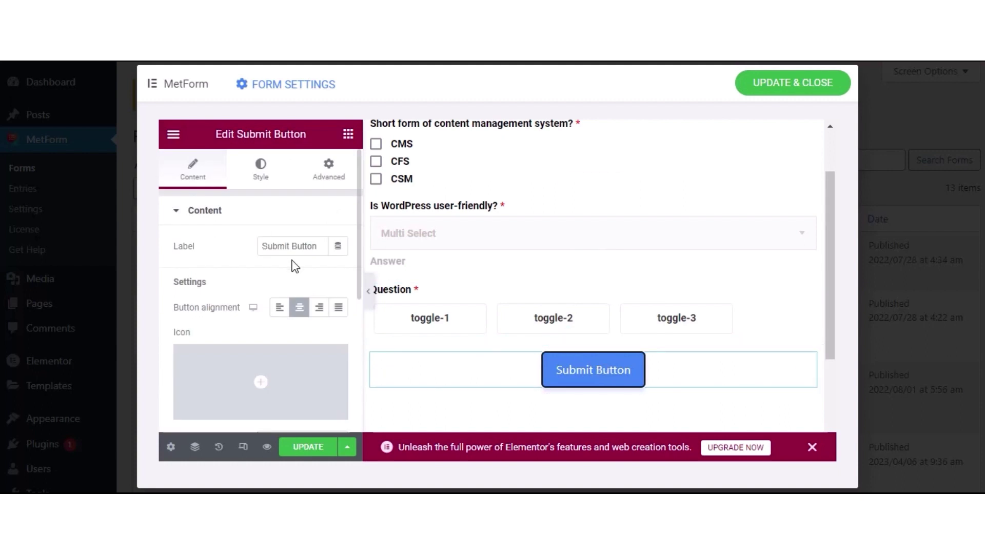
{"action": "scroll", "coordinate": [295, 264], "scroll_direction": "down", "scroll_amount": 2}
{"action": "left_click_drag", "start_coordinate": [317, 173], "coordinate": [289, 173]}
{"action": "key", "text": "BackSpace"}
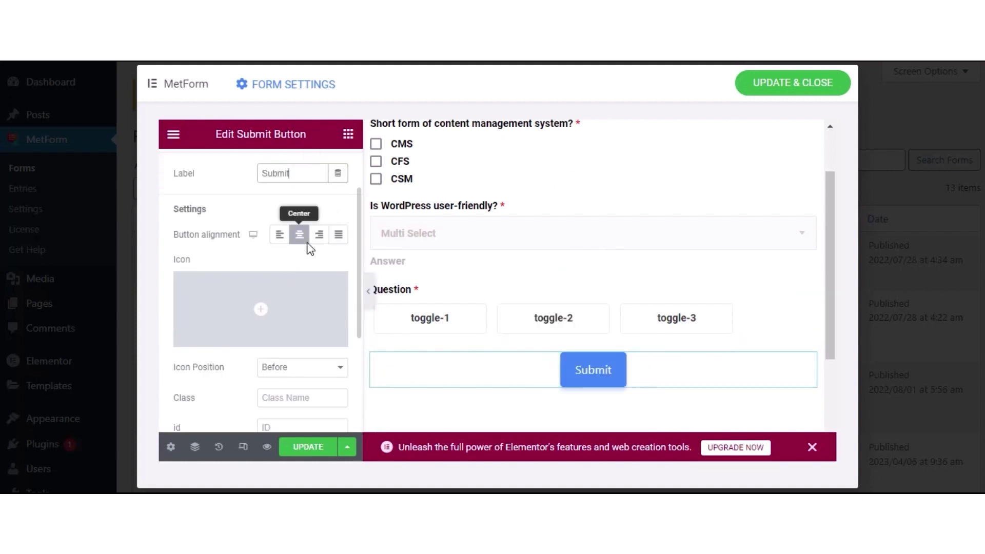
Look over the submit button's icon position, class, ID, conditional logic, hidden input and style options
{"action": "scroll", "coordinate": [281, 306], "scroll_direction": "down", "scroll_amount": 2}
{"action": "scroll", "coordinate": [308, 267], "scroll_direction": "down", "scroll_amount": 2}
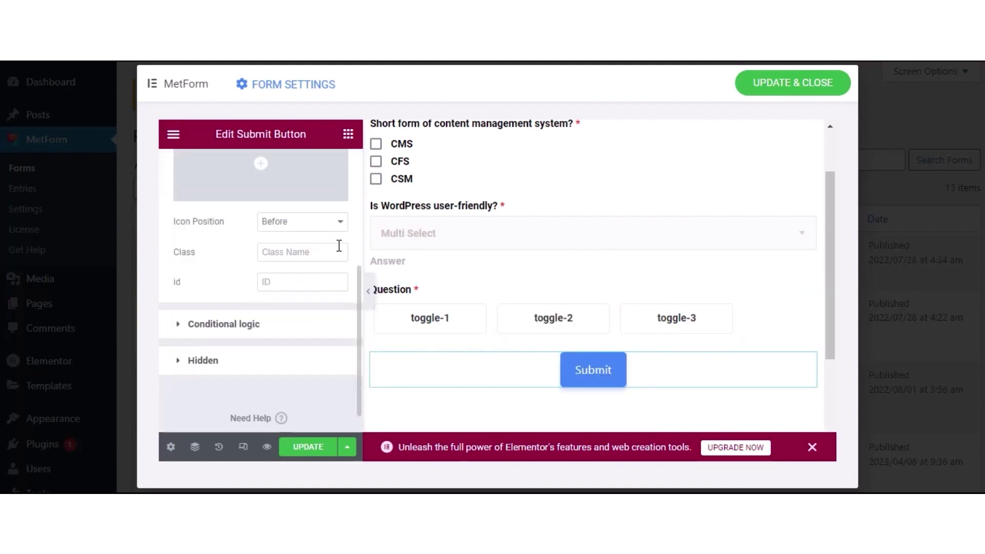
{"action": "left_click", "coordinate": [282, 253]}
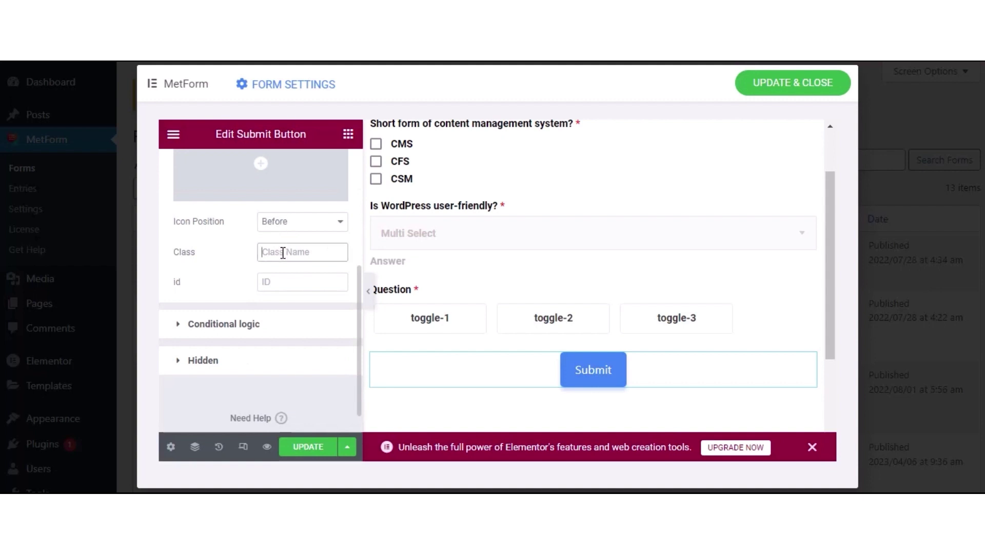
{"action": "left_click", "coordinate": [290, 289]}
{"action": "left_click", "coordinate": [262, 334]}
{"action": "left_click", "coordinate": [266, 336]}
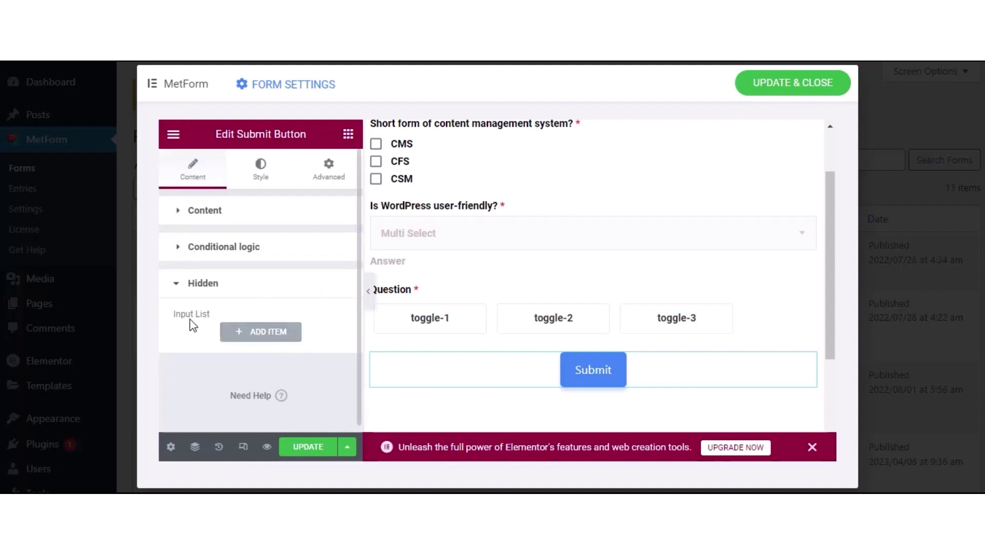
{"action": "left_click", "coordinate": [261, 169]}
Look over the label style options of the LMS text question, including color, typography, spacing and warning text
{"action": "scroll", "coordinate": [549, 189], "scroll_direction": "up", "scroll_amount": 1}
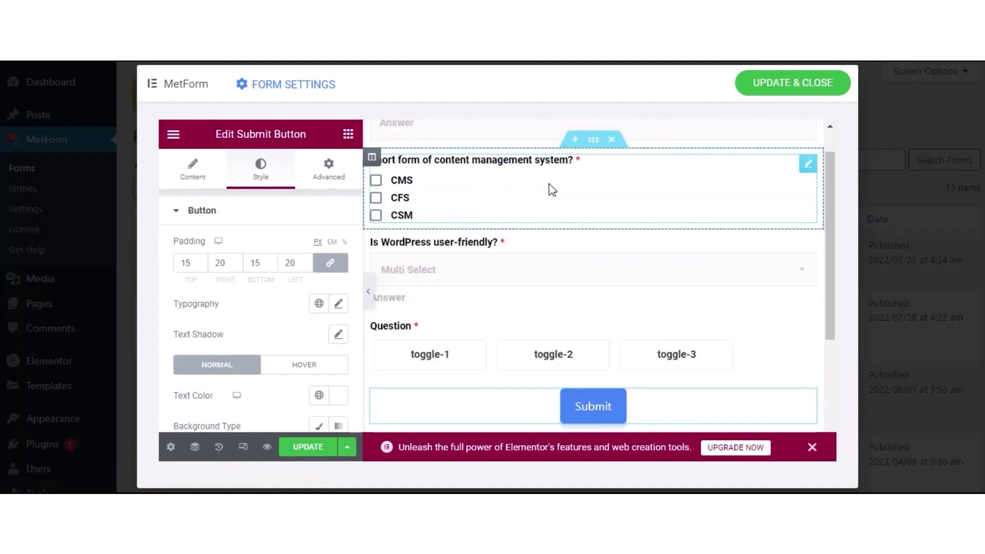
{"action": "scroll", "coordinate": [549, 189], "scroll_direction": "up", "scroll_amount": 1}
{"action": "left_click", "coordinate": [469, 158]}
{"action": "left_click", "coordinate": [261, 177]}
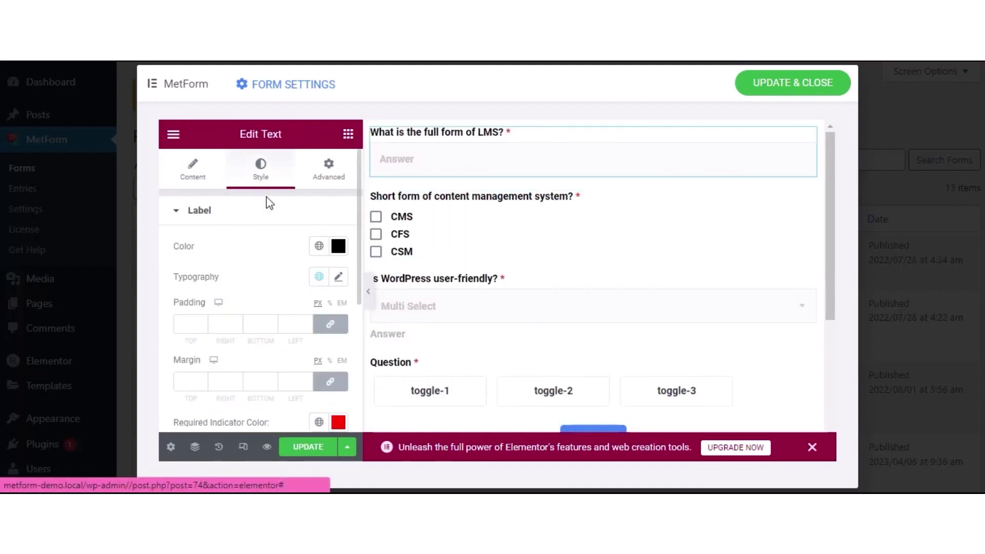
{"action": "scroll", "coordinate": [217, 260], "scroll_direction": "down", "scroll_amount": 2}
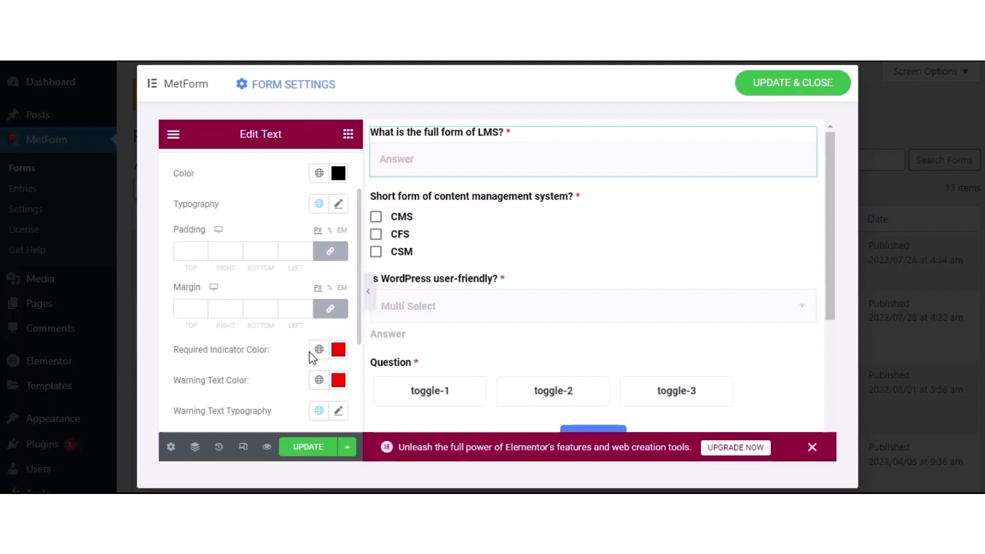
{"action": "scroll", "coordinate": [313, 357], "scroll_direction": "down", "scroll_amount": 2}
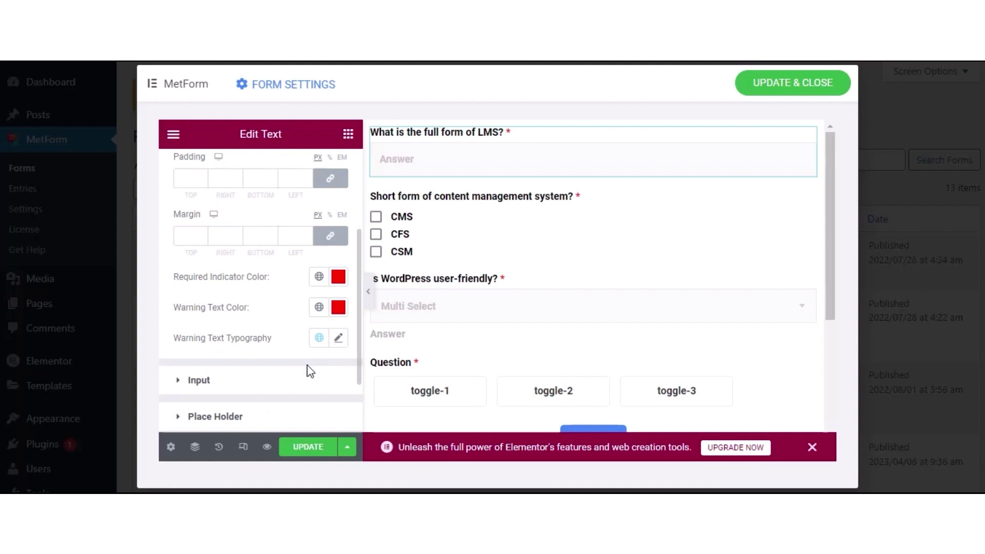
Look over the LMS text question's input style options, from padding and margin to border radius and box shadow
{"action": "scroll", "coordinate": [289, 371], "scroll_direction": "down", "scroll_amount": 2}
{"action": "left_click", "coordinate": [253, 312]}
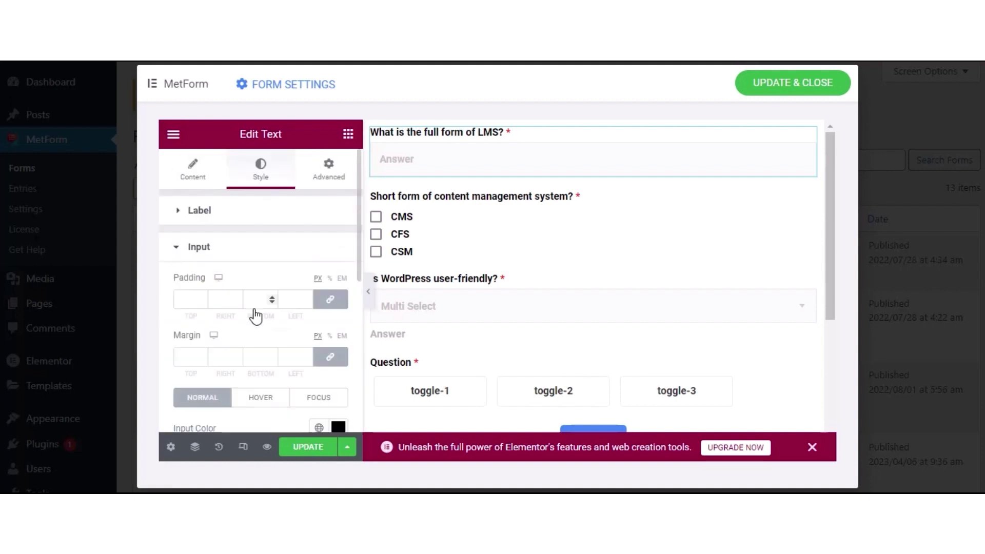
{"action": "scroll", "coordinate": [300, 301], "scroll_direction": "down", "scroll_amount": 2}
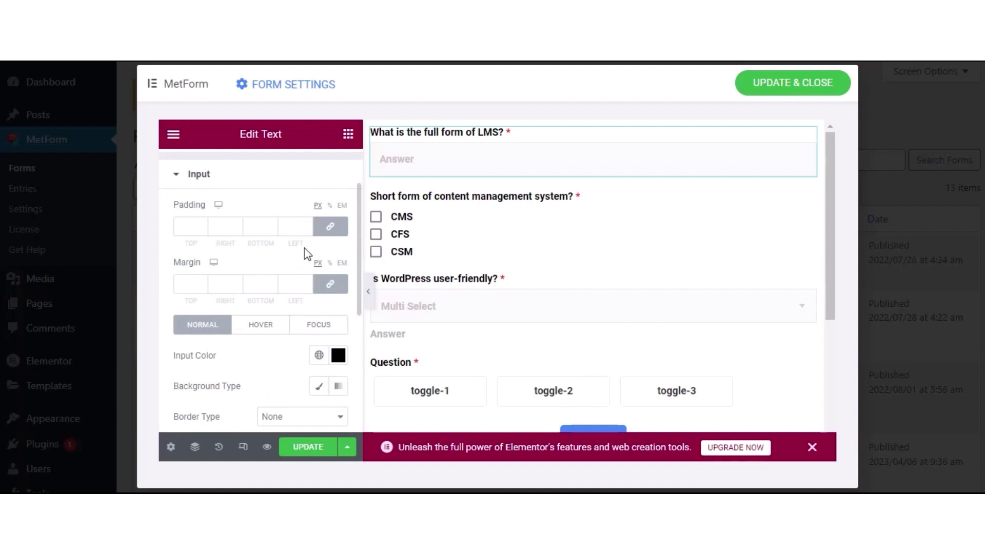
{"action": "scroll", "coordinate": [307, 259], "scroll_direction": "down", "scroll_amount": 2}
{"action": "scroll", "coordinate": [272, 297], "scroll_direction": "down", "scroll_amount": 4}
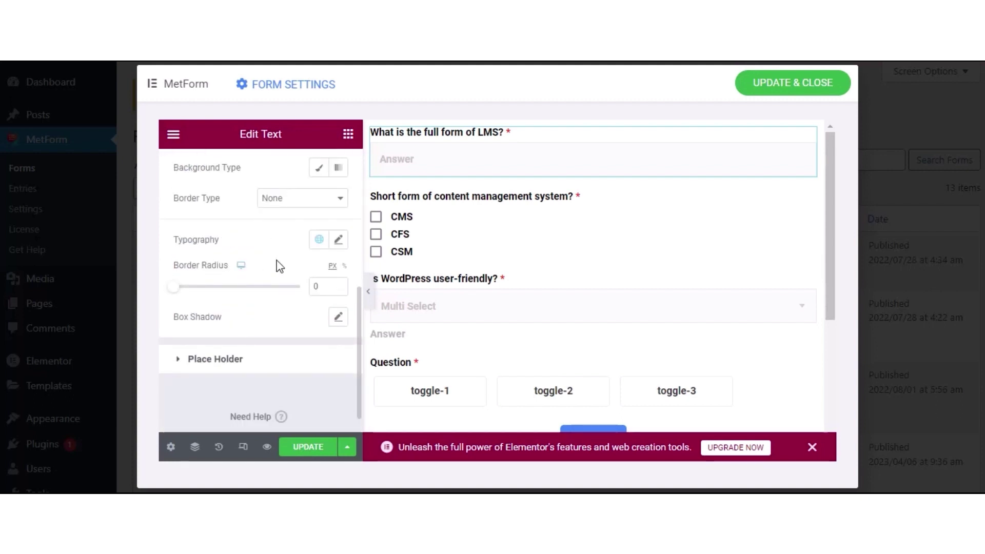
Examine the placeholder typography and color options of the LMS text question
{"action": "left_click", "coordinate": [273, 367]}
{"action": "scroll", "coordinate": [269, 328], "scroll_direction": "down", "scroll_amount": 1}
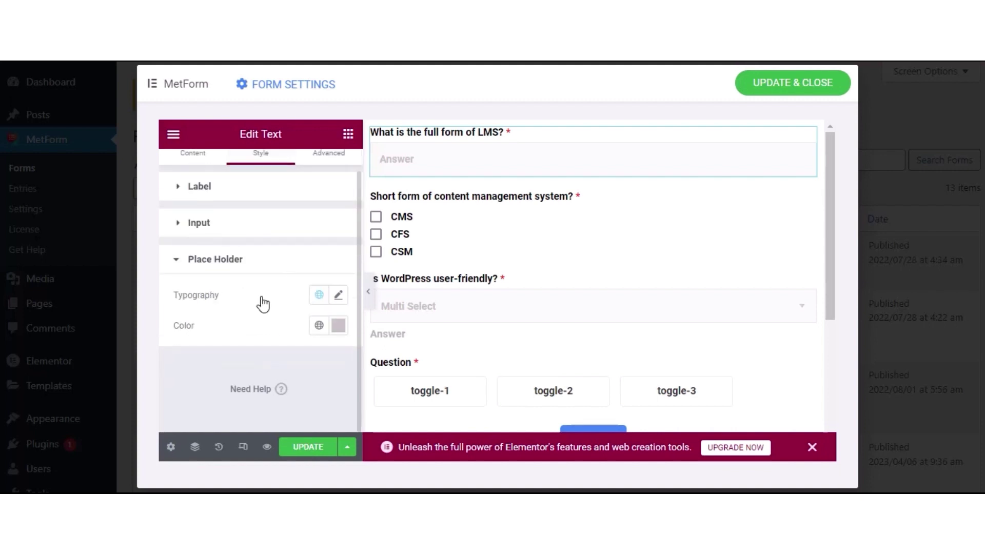
{"action": "left_click", "coordinate": [327, 297]}
{"action": "left_click", "coordinate": [294, 289]}
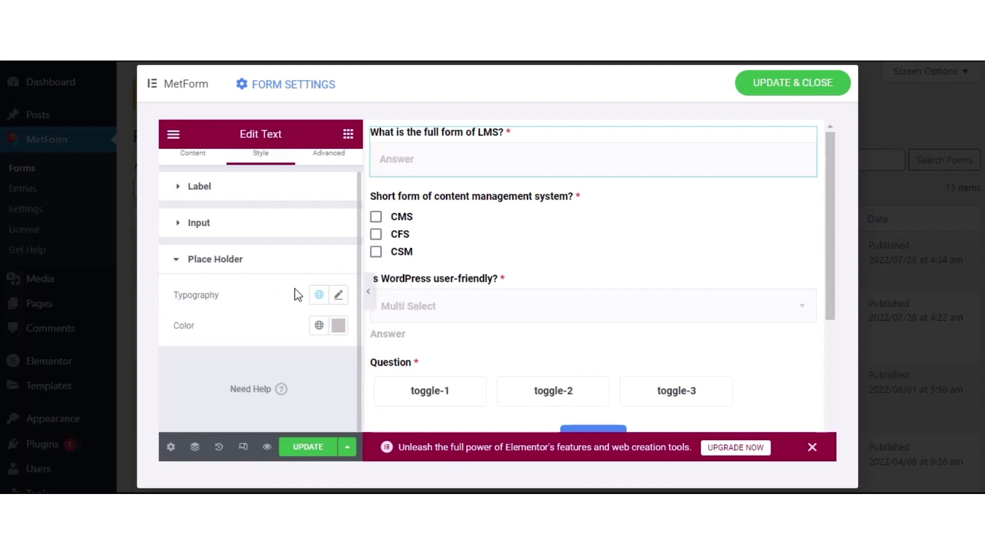
{"action": "left_click", "coordinate": [327, 333]}
{"action": "left_click", "coordinate": [328, 332]}
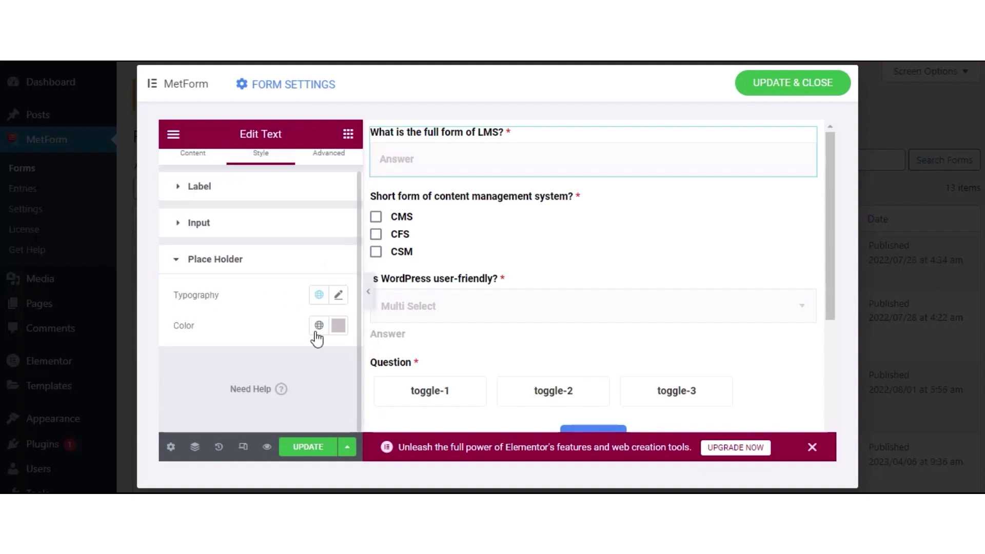
Look over the style options for the checkbox question's checkboxes
{"action": "left_click", "coordinate": [472, 232]}
{"action": "scroll", "coordinate": [289, 254], "scroll_direction": "down", "scroll_amount": 5}
{"action": "left_click", "coordinate": [298, 336]}
{"action": "scroll", "coordinate": [508, 275], "scroll_direction": "down", "scroll_amount": 2}
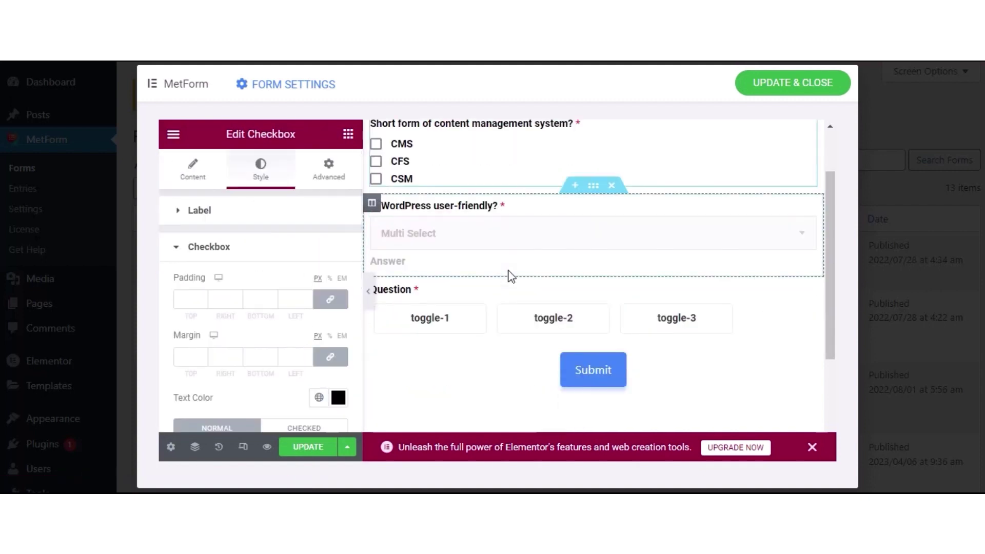
Look over the label style options of the multi-select question "Is WordPress user-friendly?", including color, typography, spacing and warning text
{"action": "left_click", "coordinate": [508, 266]}
{"action": "scroll", "coordinate": [291, 285], "scroll_direction": "down", "scroll_amount": 5}
{"action": "scroll", "coordinate": [291, 286], "scroll_direction": "up", "scroll_amount": 5}
{"action": "left_click", "coordinate": [263, 166]}
{"action": "scroll", "coordinate": [600, 246], "scroll_direction": "down", "scroll_amount": 3}
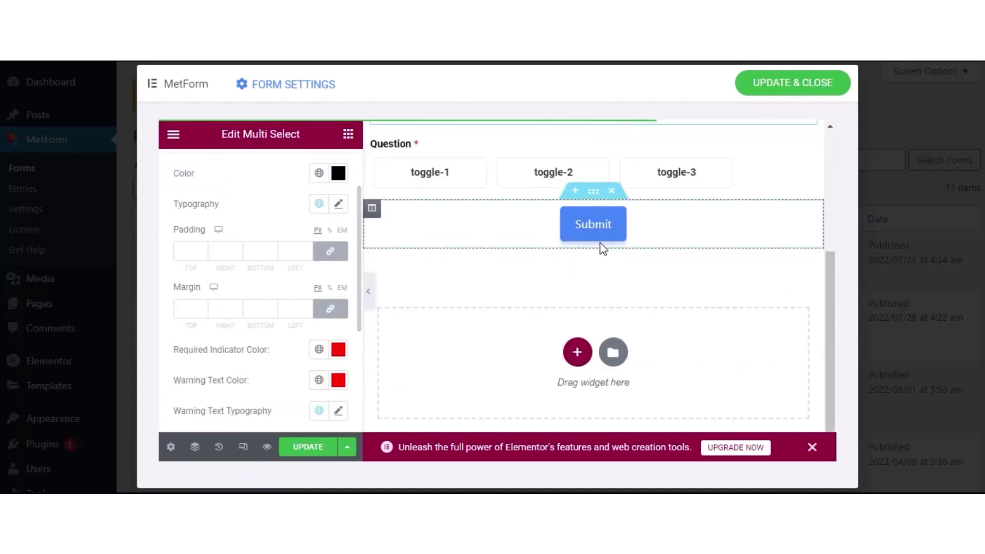
Look over the submit button's style options, including its border and box shadow settings
{"action": "left_click", "coordinate": [598, 233]}
{"action": "scroll", "coordinate": [256, 287], "scroll_direction": "down", "scroll_amount": 4}
{"action": "left_click", "coordinate": [266, 259]}
{"action": "scroll", "coordinate": [283, 362], "scroll_direction": "down", "scroll_amount": 3}
{"action": "left_click", "coordinate": [242, 294]}
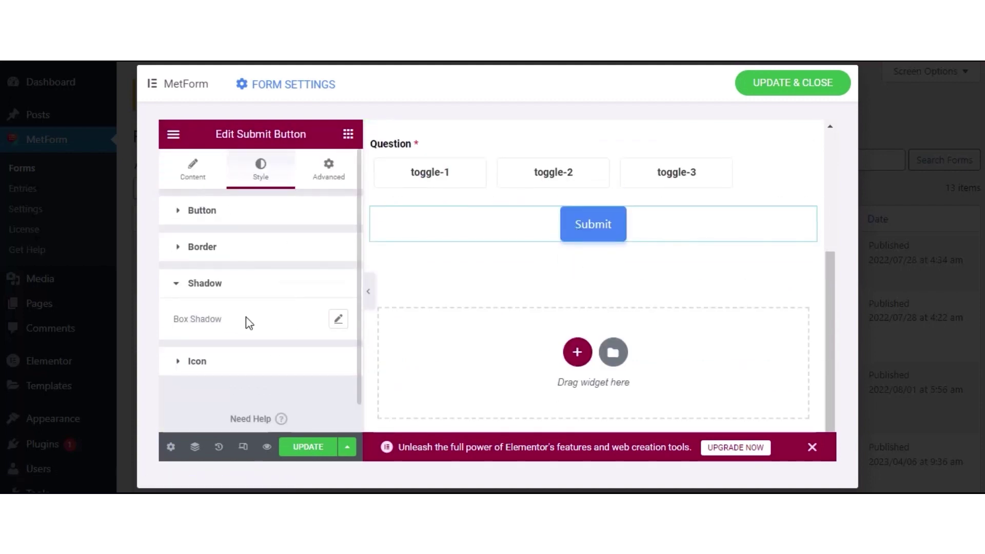
{"action": "left_click", "coordinate": [207, 285]}
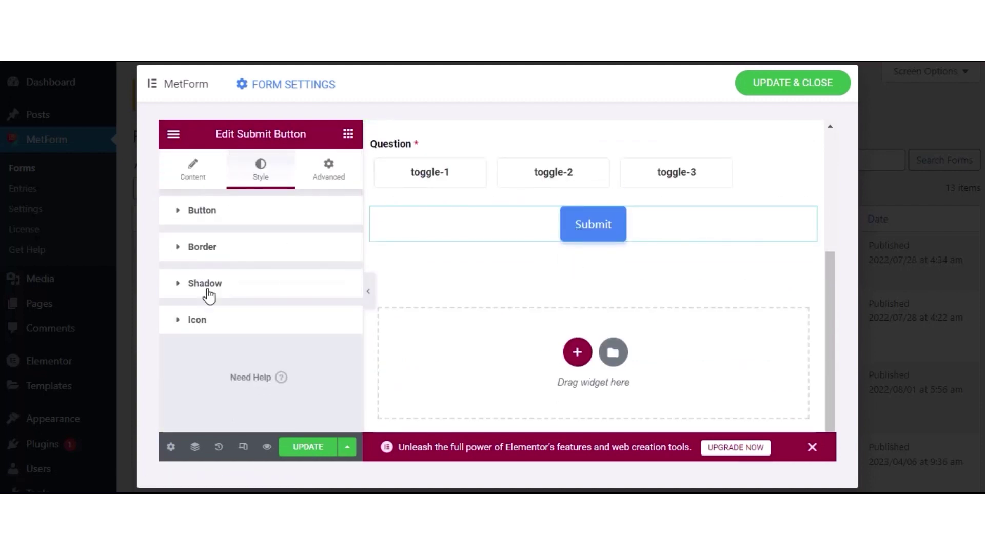
Save the quiz form's changes and close the form editor
{"action": "left_click", "coordinate": [306, 451]}
{"action": "scroll", "coordinate": [593, 276], "scroll_direction": "up", "scroll_amount": 3}
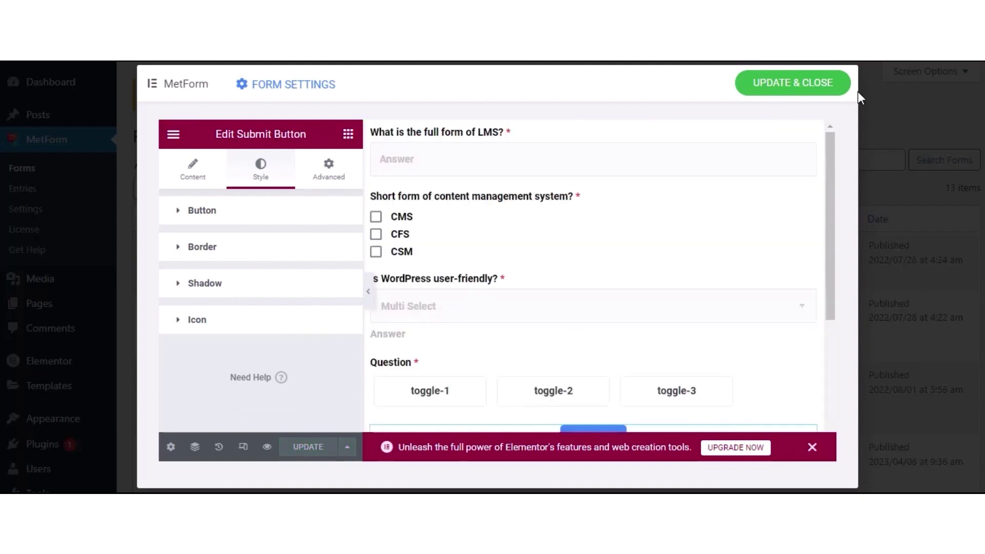
{"action": "left_click", "coordinate": [808, 83]}
Enable Show Quiz Summary in the general form settings of the Quiz form and save the changes
{"action": "scroll", "coordinate": [280, 193], "scroll_direction": "down", "scroll_amount": 7}
{"action": "left_click", "coordinate": [201, 385]}
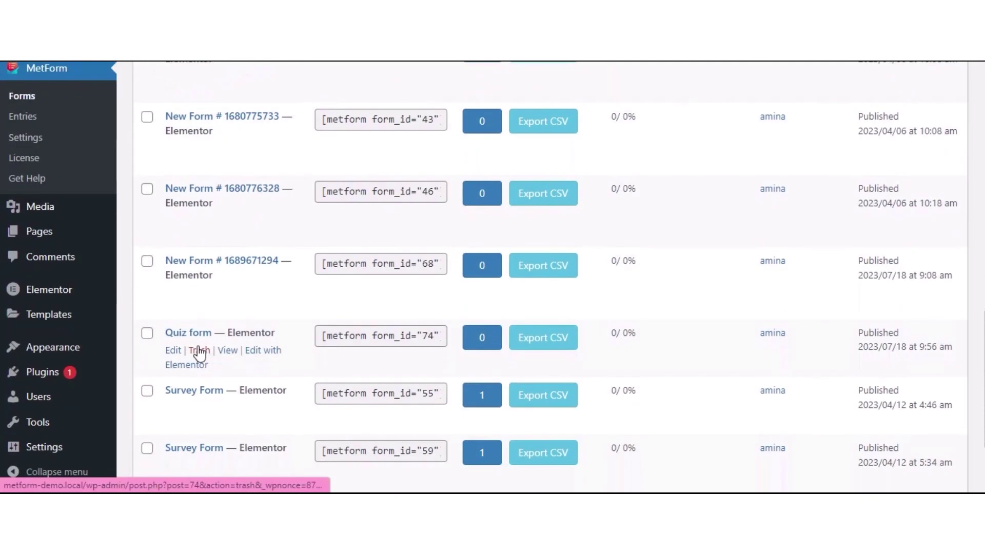
{"action": "left_click", "coordinate": [173, 350]}
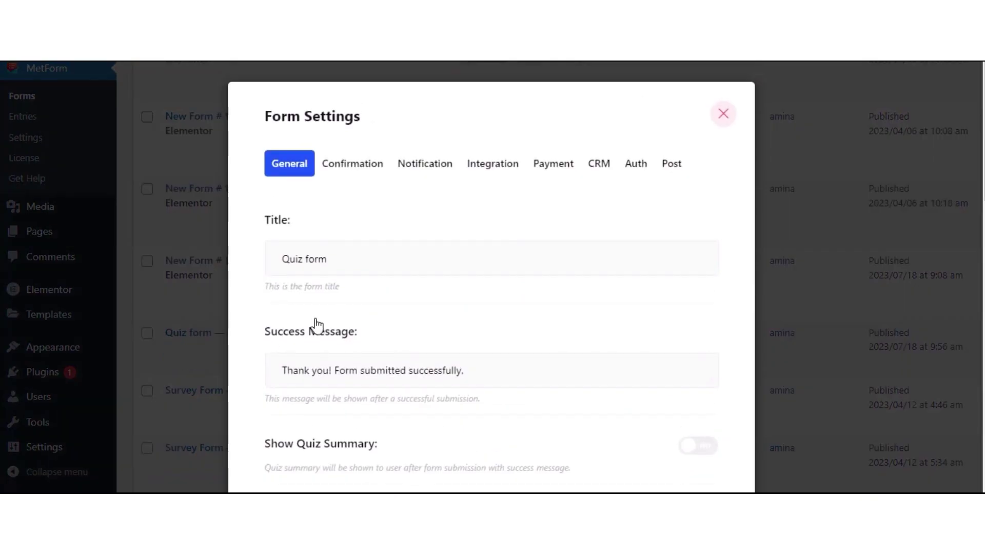
{"action": "scroll", "coordinate": [409, 247], "scroll_direction": "down", "scroll_amount": 3}
{"action": "left_click", "coordinate": [713, 303]}
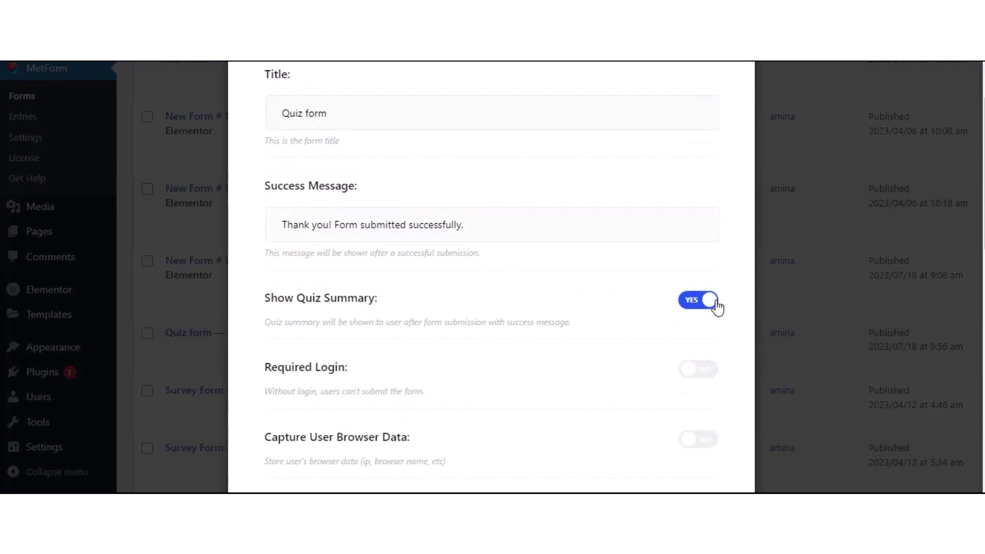
{"action": "scroll", "coordinate": [509, 273], "scroll_direction": "down", "scroll_amount": 8}
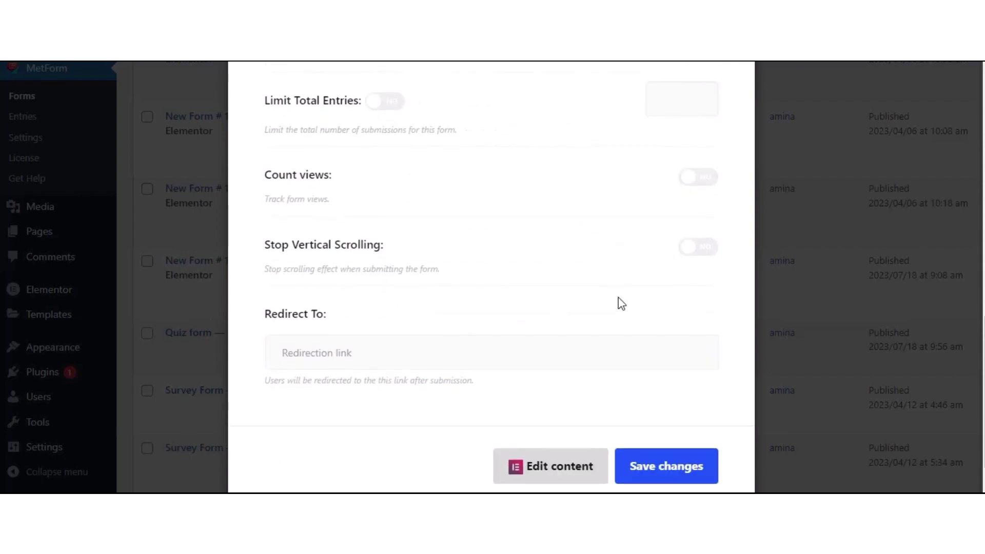
{"action": "scroll", "coordinate": [621, 303], "scroll_direction": "down", "scroll_amount": 1}
{"action": "left_click", "coordinate": [648, 438]}
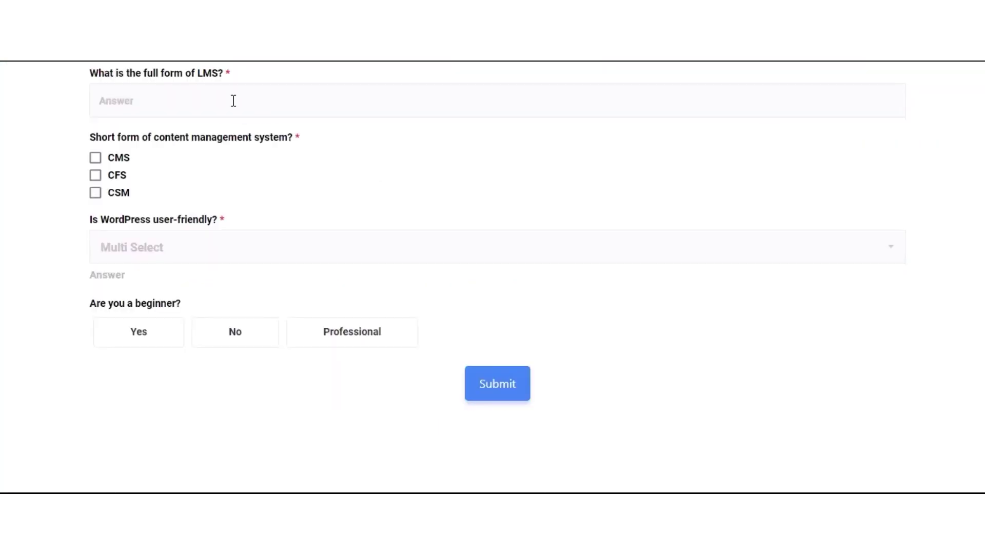
Answer the live quiz with "Learning management system", CMS, Yes for WordPress user-friendly and Yes for beginner, and submit it
{"action": "left_click", "coordinate": [213, 100]}
{"action": "left_click", "coordinate": [205, 140]}
{"action": "left_click", "coordinate": [95, 158]}
{"action": "left_click", "coordinate": [135, 248]}
{"action": "left_click", "coordinate": [134, 278]}
{"action": "left_click", "coordinate": [145, 333]}
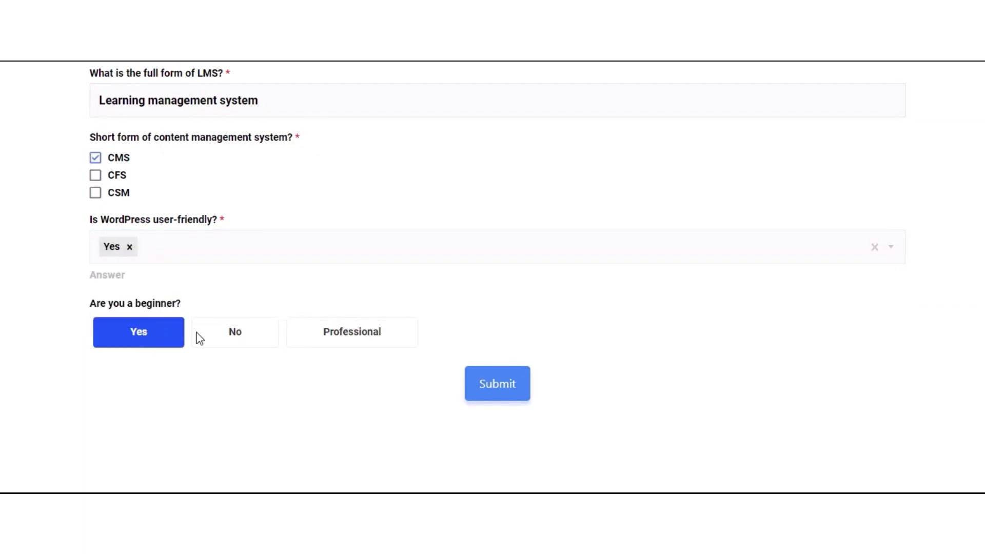
{"action": "left_click", "coordinate": [502, 388]}
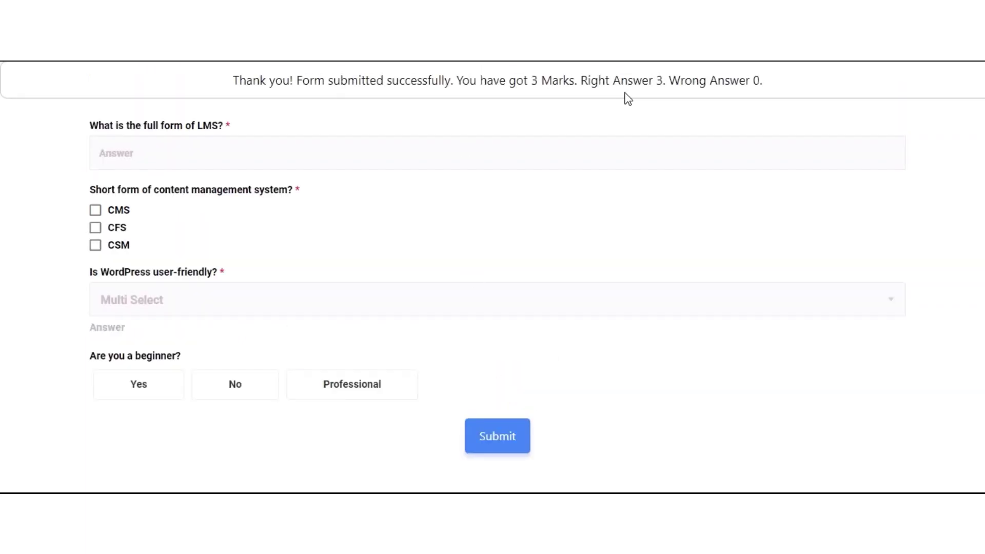